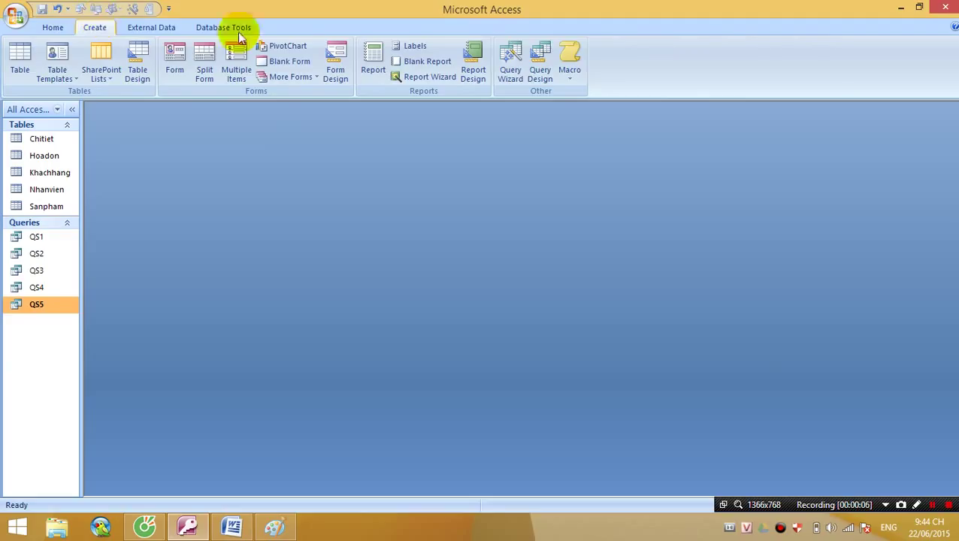
Step: Create a new query in Design view based on the Nhanvien table
{"action": "left_click", "coordinate": [542, 76]}
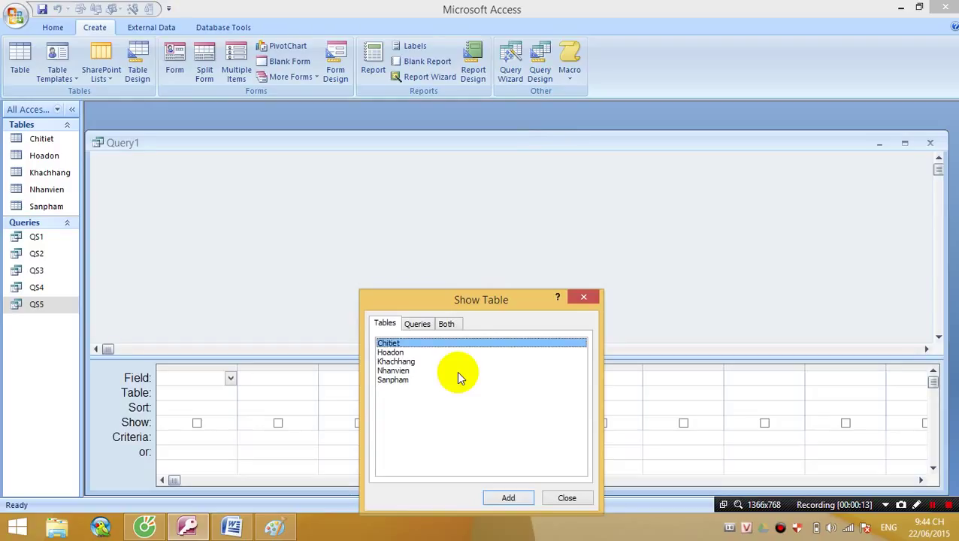
{"action": "left_click", "coordinate": [393, 371]}
{"action": "left_click", "coordinate": [518, 495]}
{"action": "left_click", "coordinate": [567, 497]}
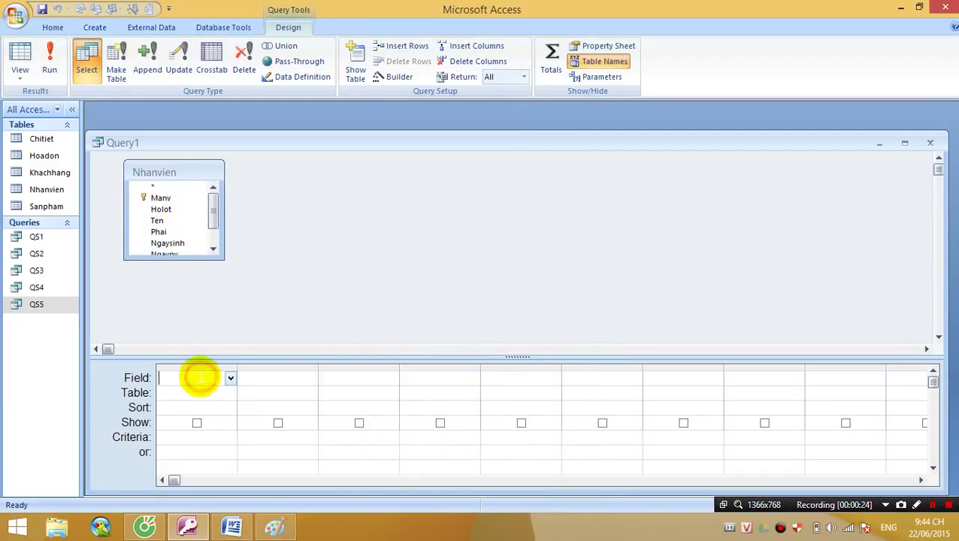
Step: Add the calculated field Hoten: Holot & " " & Ten, fit its column to the expression, and add the Ngaysinh field
{"action": "type", "text": "Hoten:"}
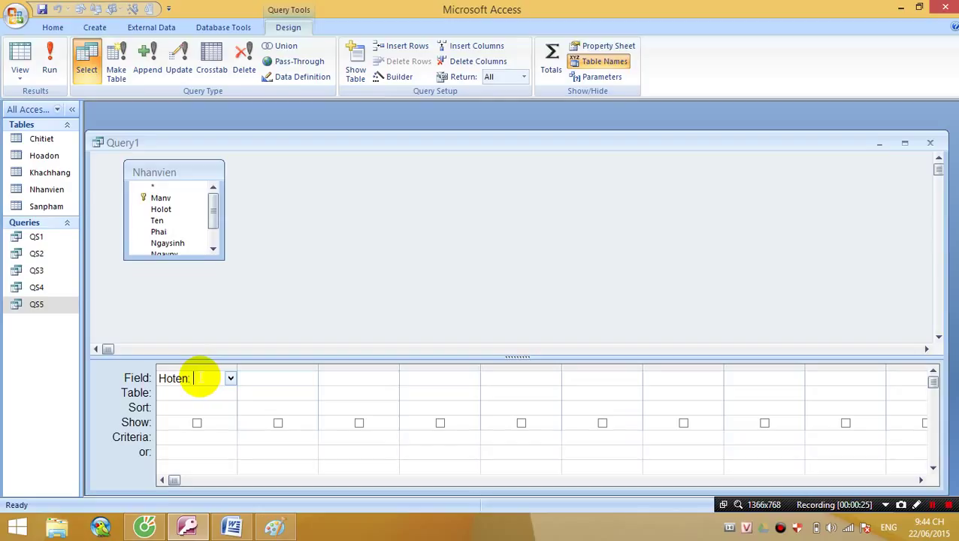
{"action": "type", "text": " Holot & \" \" & Ten"}
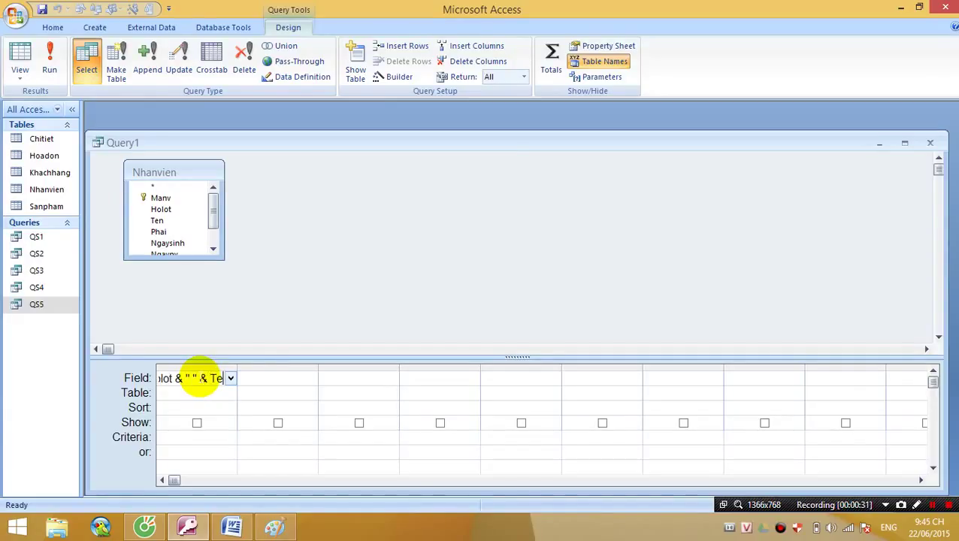
{"action": "key", "text": "Tab"}
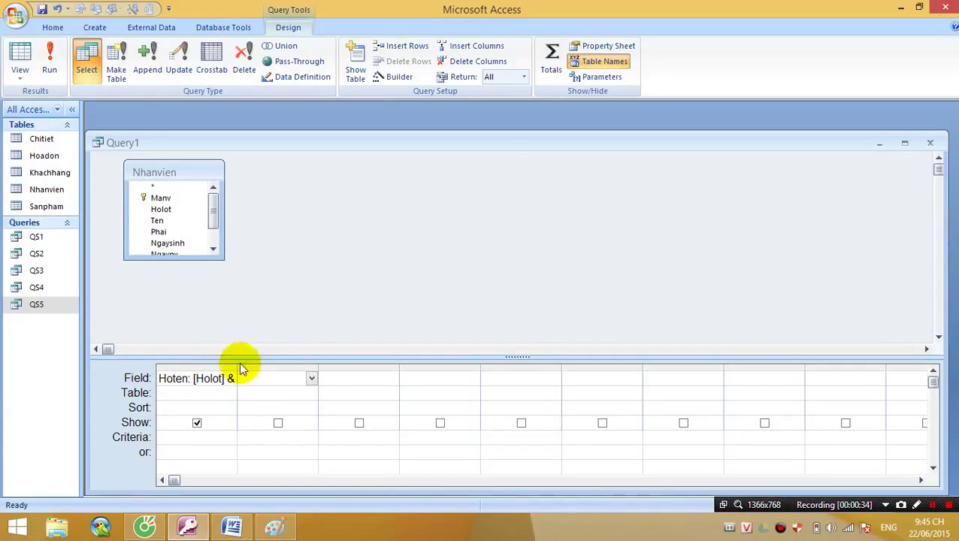
{"action": "double_click", "coordinate": [238, 365]}
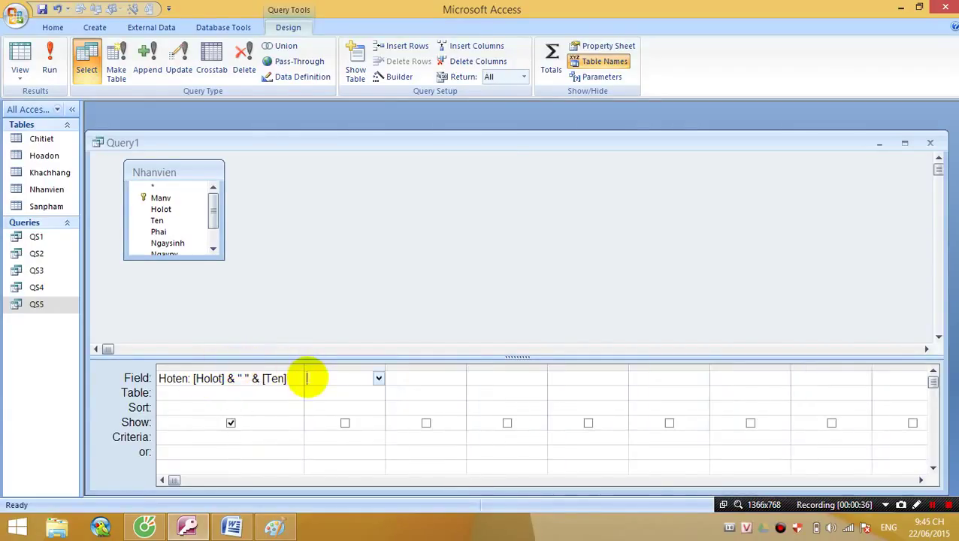
{"action": "type", "text": "Ngay"}
{"action": "key", "text": "Tab"}
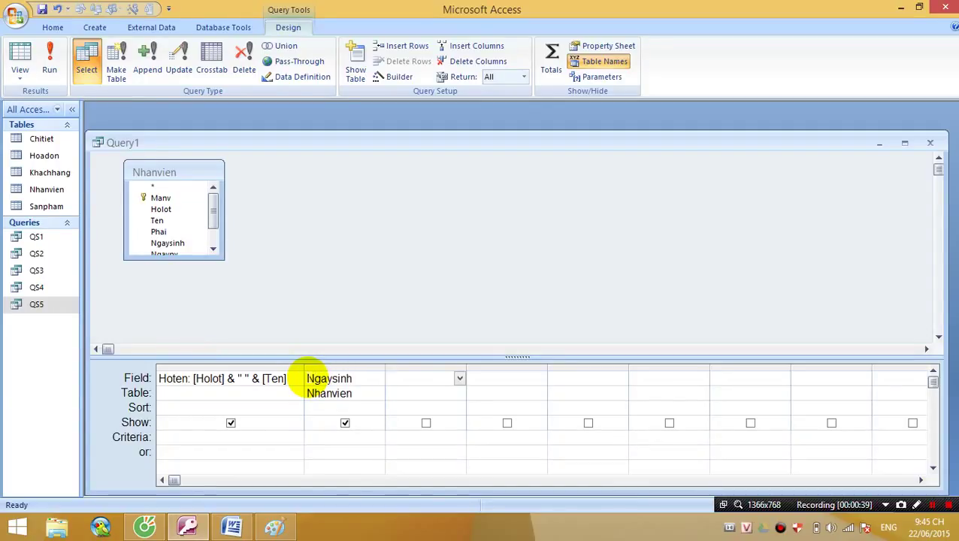
Step: Add the calculated field Tuoi: Year(Date())-Year(Ngaysinh) and fit its column width to show the whole expression
{"action": "type", "text": "Tuoi: S"}
{"action": "key", "text": "BackSpace"}
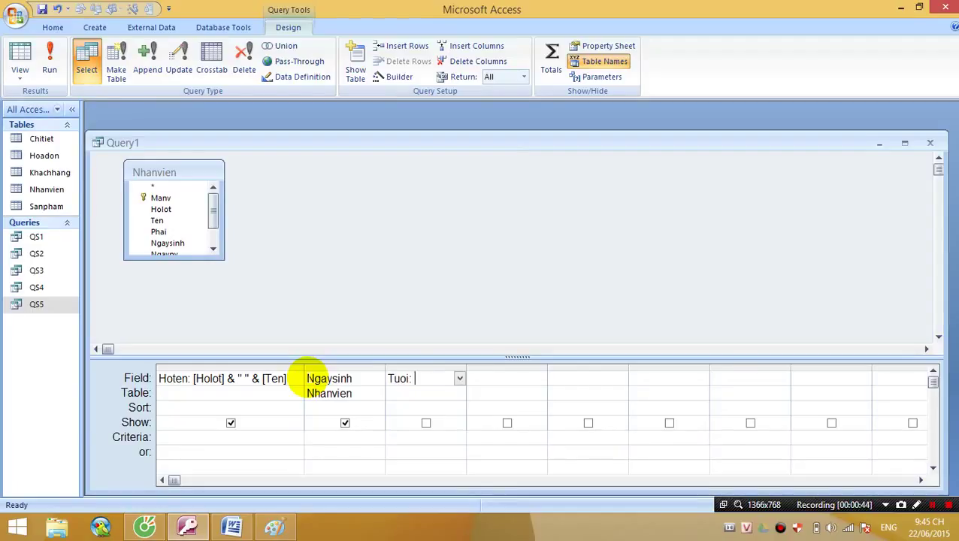
{"action": "type", "text": "Year"}
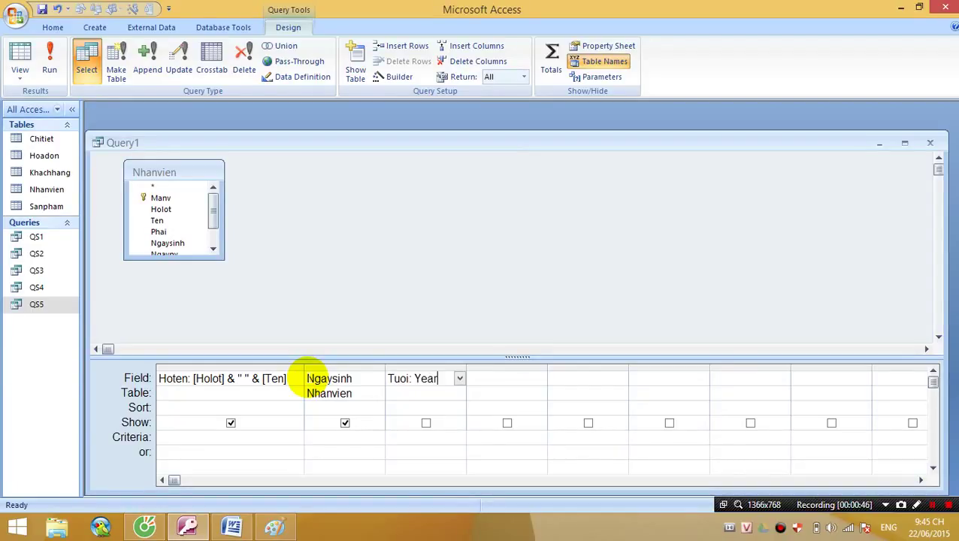
{"action": "type", "text": "(Date()"}
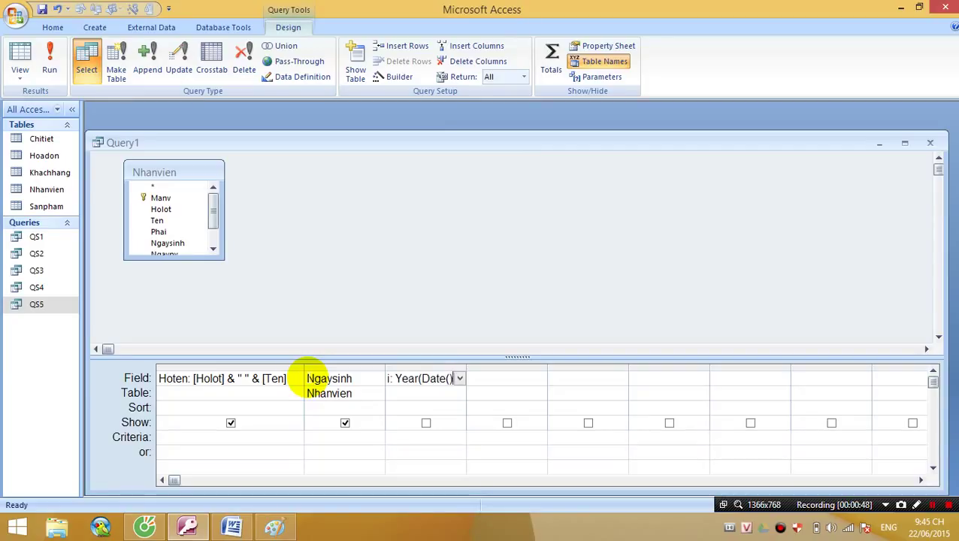
{"action": "type", "text": ")-"}
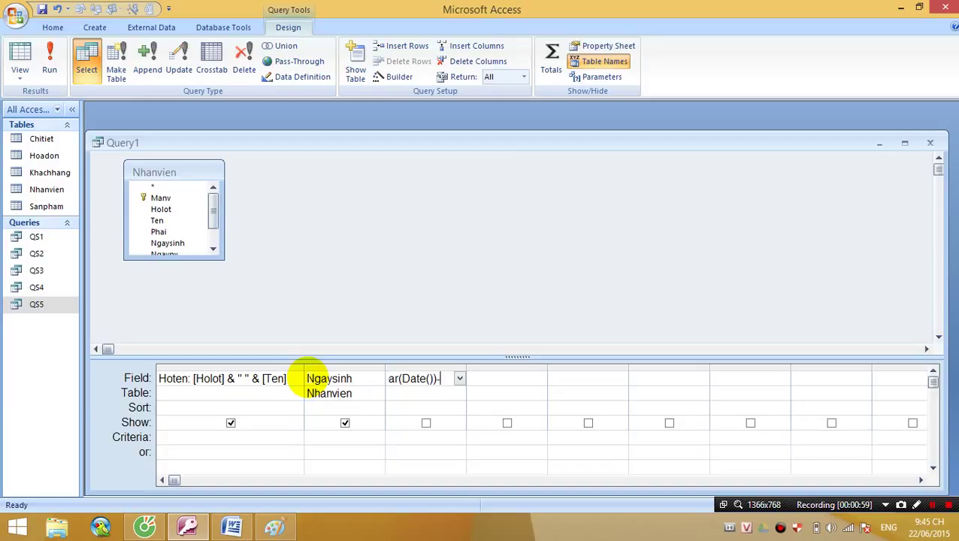
{"action": "type", "text": "Yea"}
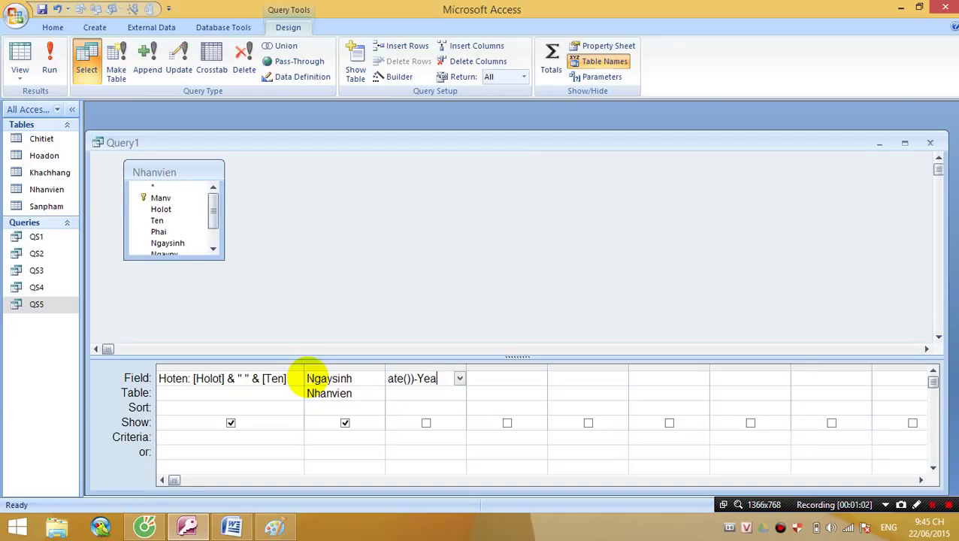
{"action": "type", "text": "r(Ngay"}
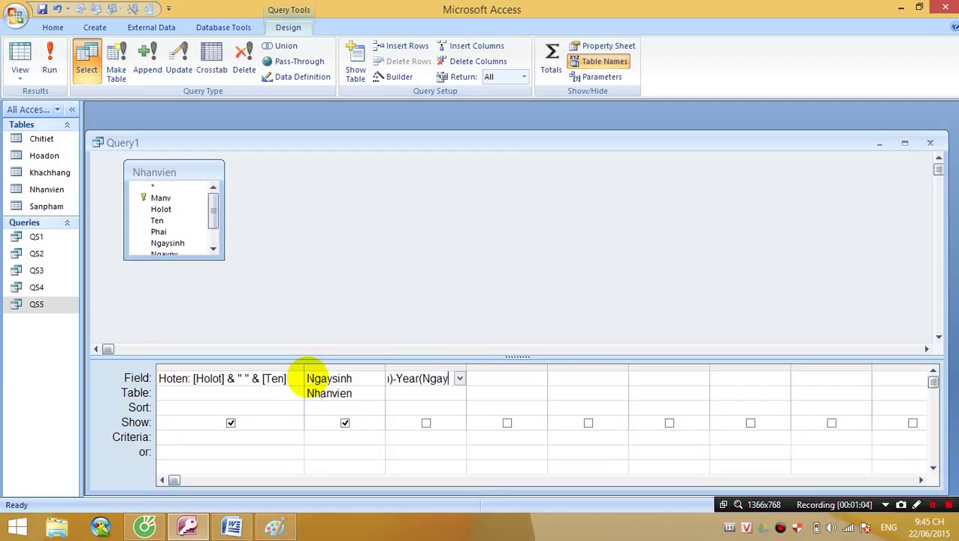
{"action": "type", "text": "sinh)"}
{"action": "key", "text": "Tab"}
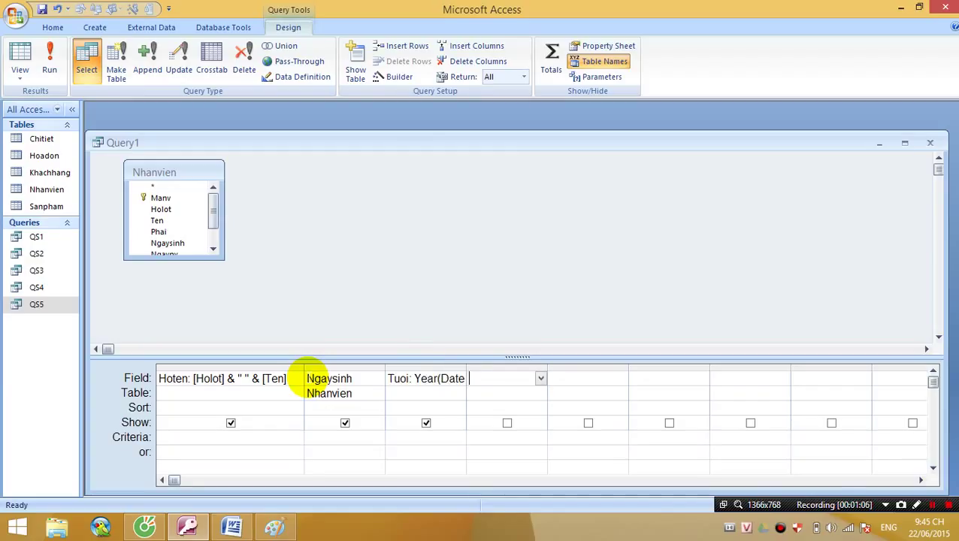
{"action": "left_click", "coordinate": [468, 368]}
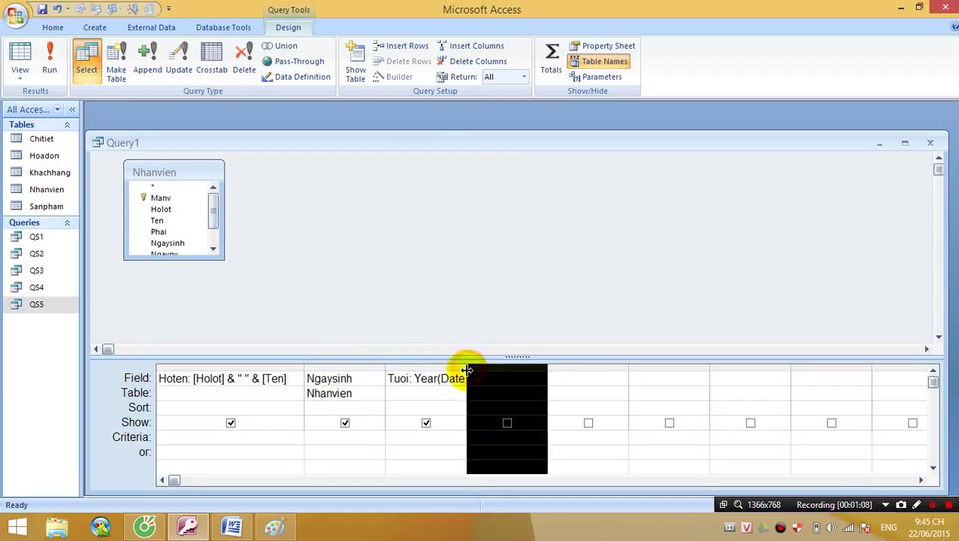
{"action": "double_click", "coordinate": [466, 368]}
Step: Add the Ten and Holot fields after Tuoi and sort both in ascending order, with Ten first
{"action": "left_click", "coordinate": [595, 379]}
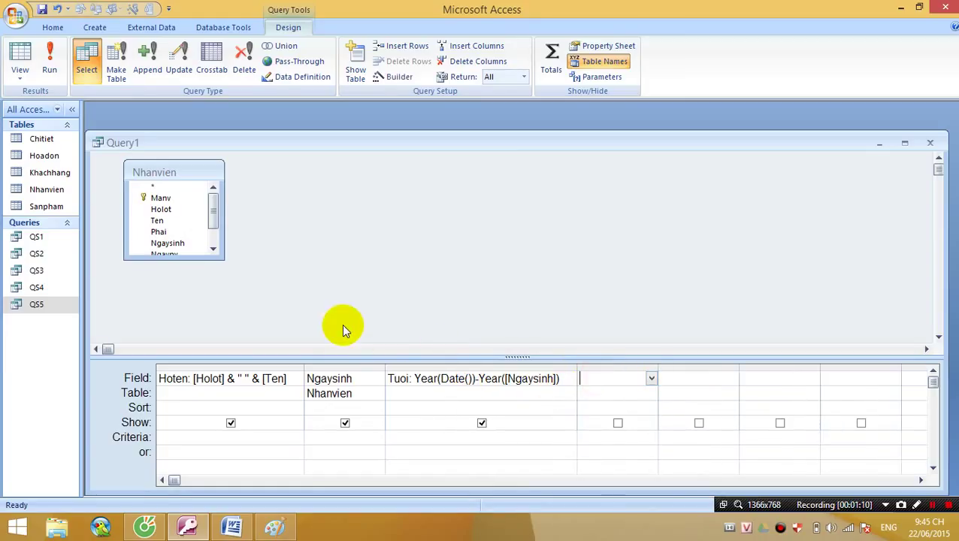
{"action": "double_click", "coordinate": [176, 220]}
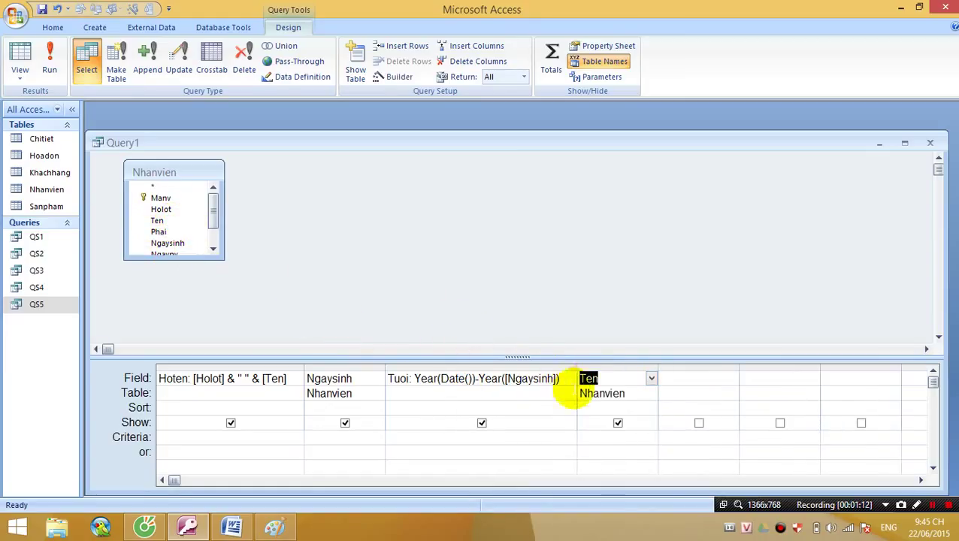
{"action": "double_click", "coordinate": [583, 407]}
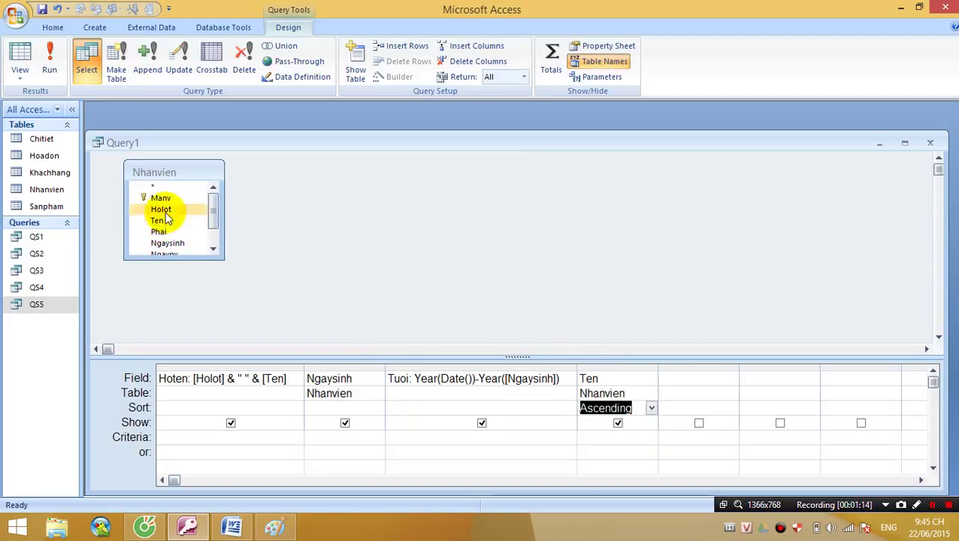
{"action": "double_click", "coordinate": [160, 209]}
{"action": "double_click", "coordinate": [681, 408]}
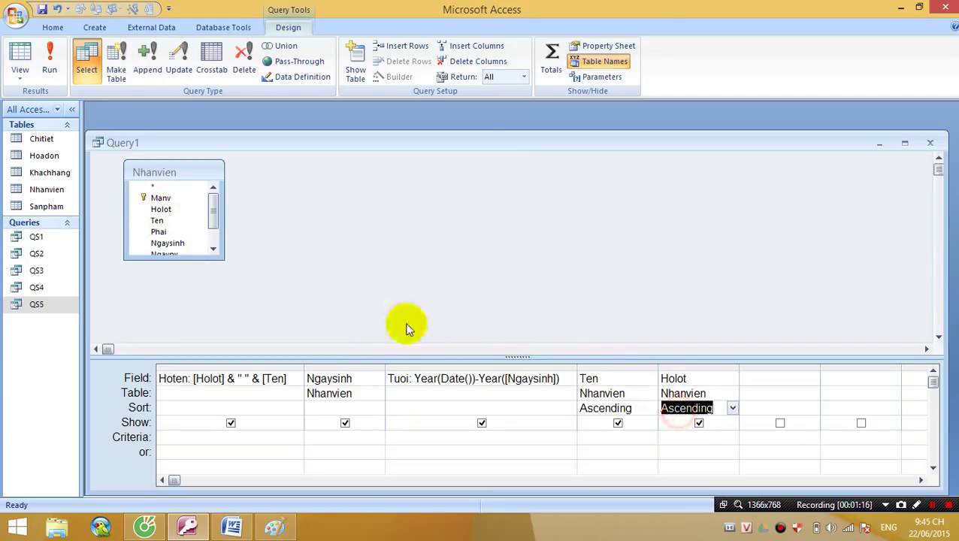
Step: Preview the sorted query results in Datasheet view and return to Design view
{"action": "left_click", "coordinate": [609, 368]}
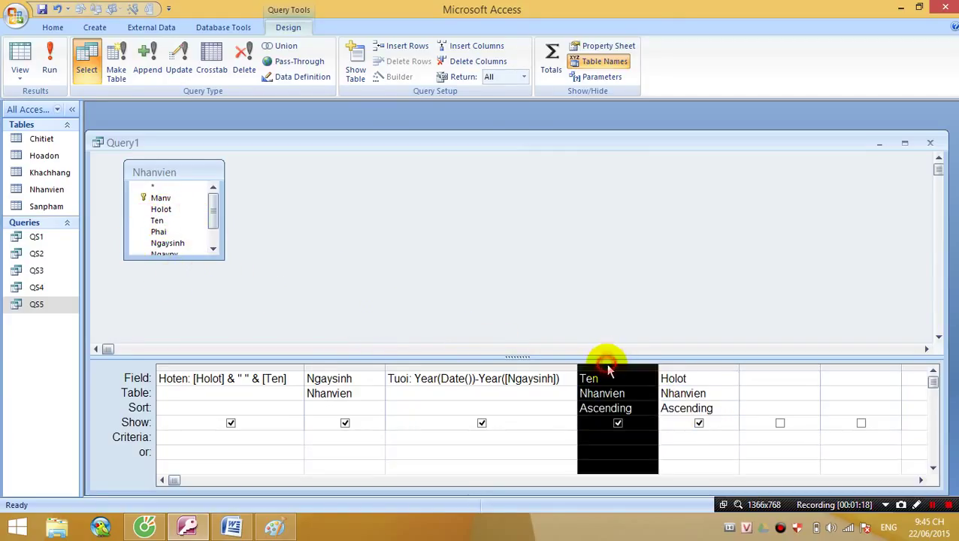
{"action": "left_click", "coordinate": [702, 367]}
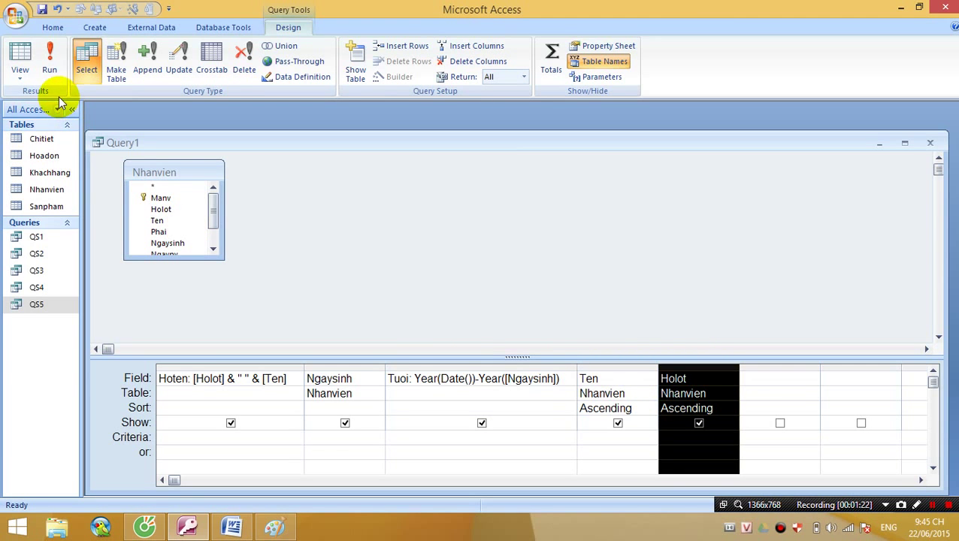
{"action": "left_click", "coordinate": [33, 53]}
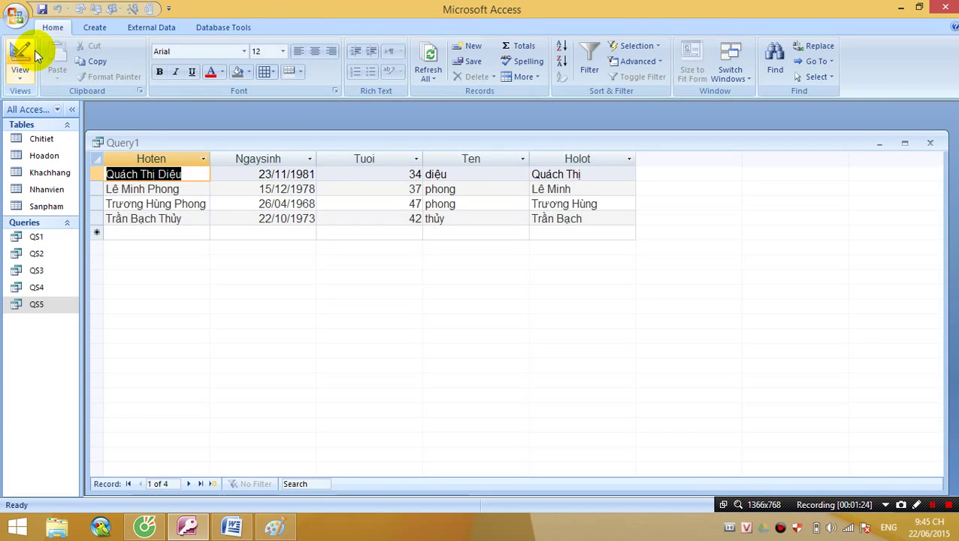
{"action": "left_click", "coordinate": [35, 50]}
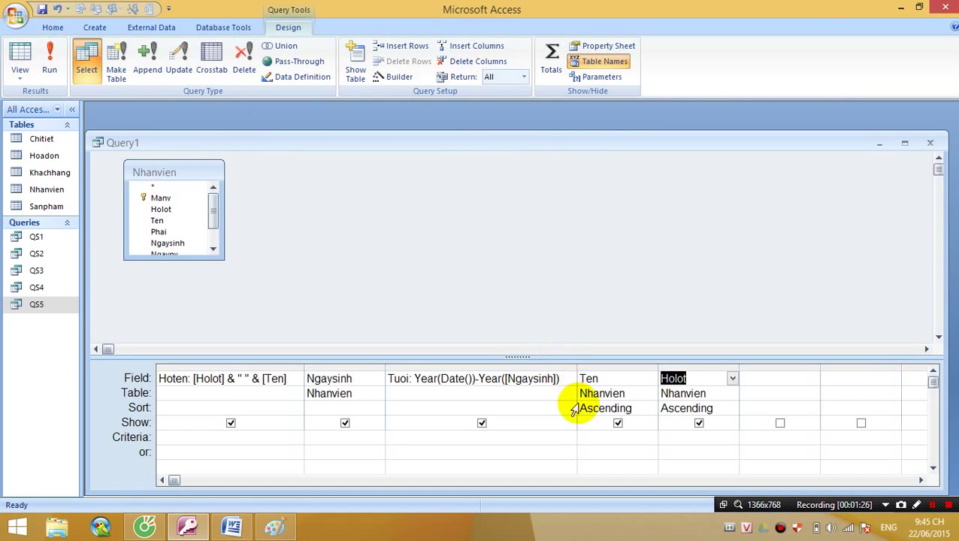
Step: Hide the Ten and Holot sort columns from the results and save the query as QS6
{"action": "left_click", "coordinate": [617, 423]}
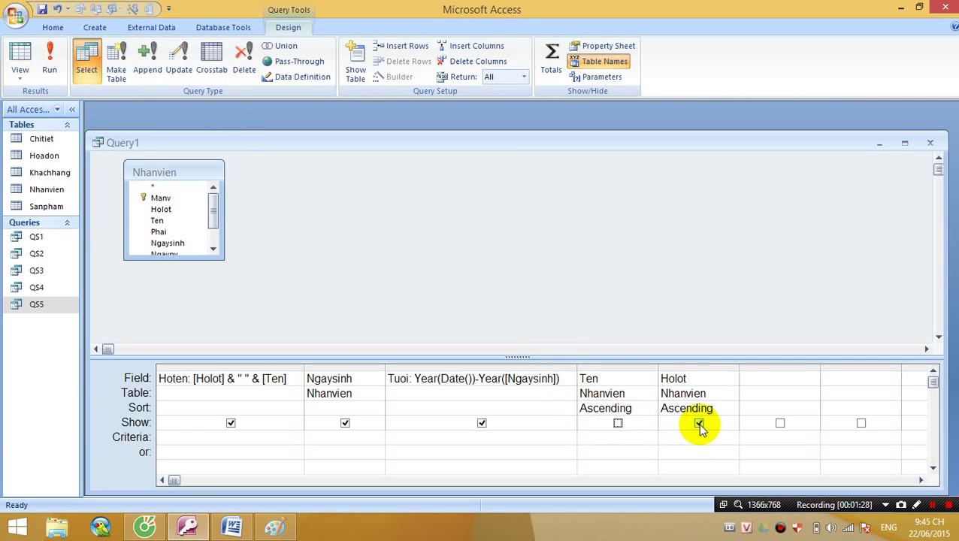
{"action": "left_click", "coordinate": [699, 423]}
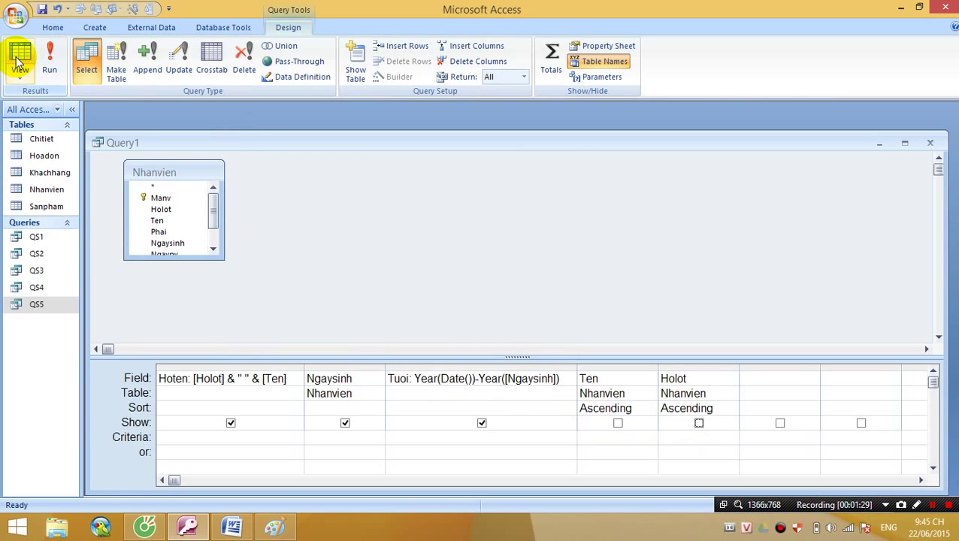
{"action": "key", "text": "ctrl+s"}
{"action": "type", "text": "QS6"}
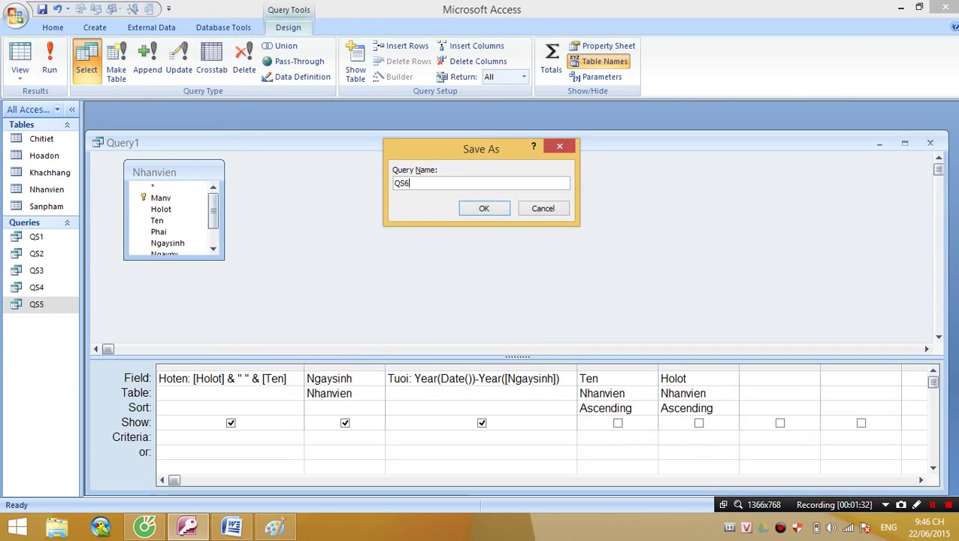
{"action": "key", "text": "Return"}
Step: Check the results of QS6 in Datasheet view and close the query
{"action": "left_click", "coordinate": [20, 54]}
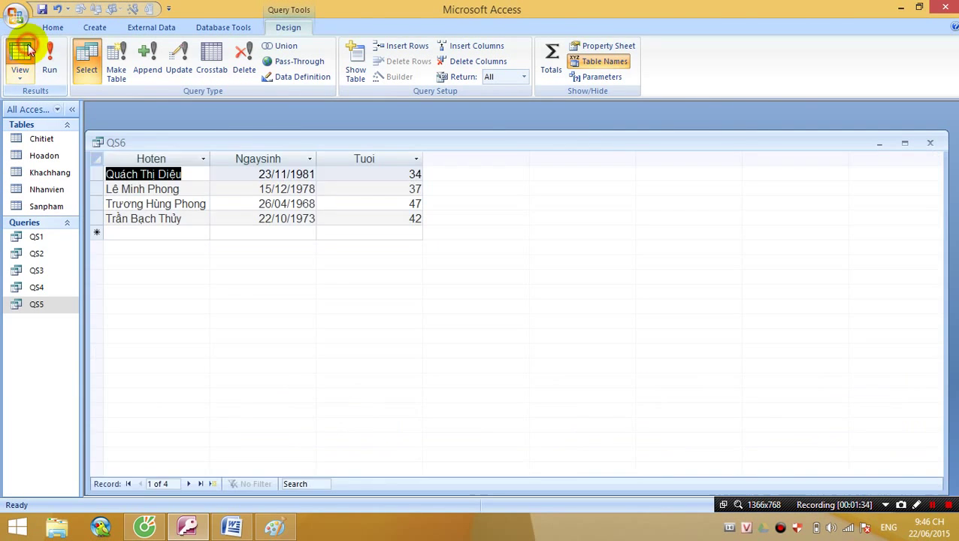
{"action": "left_click", "coordinate": [21, 52]}
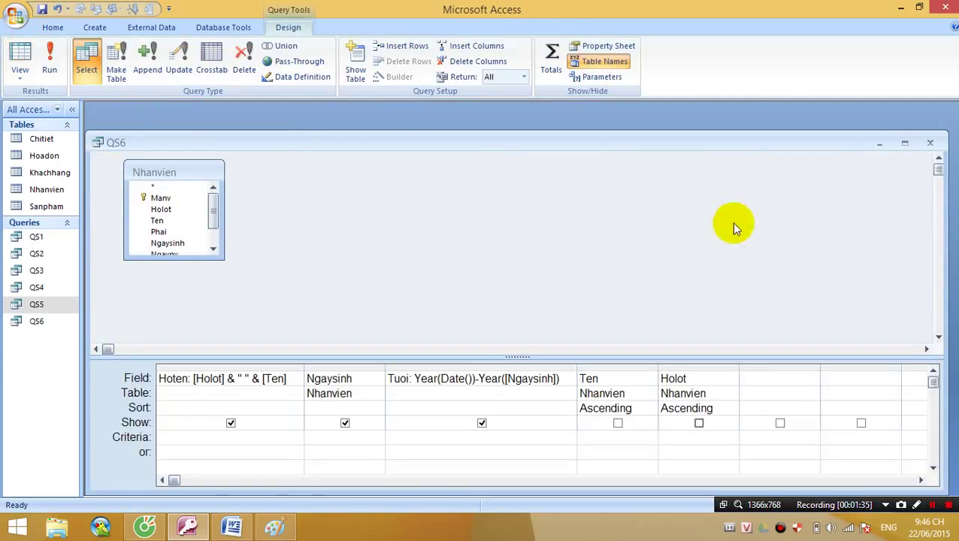
{"action": "left_click", "coordinate": [930, 143]}
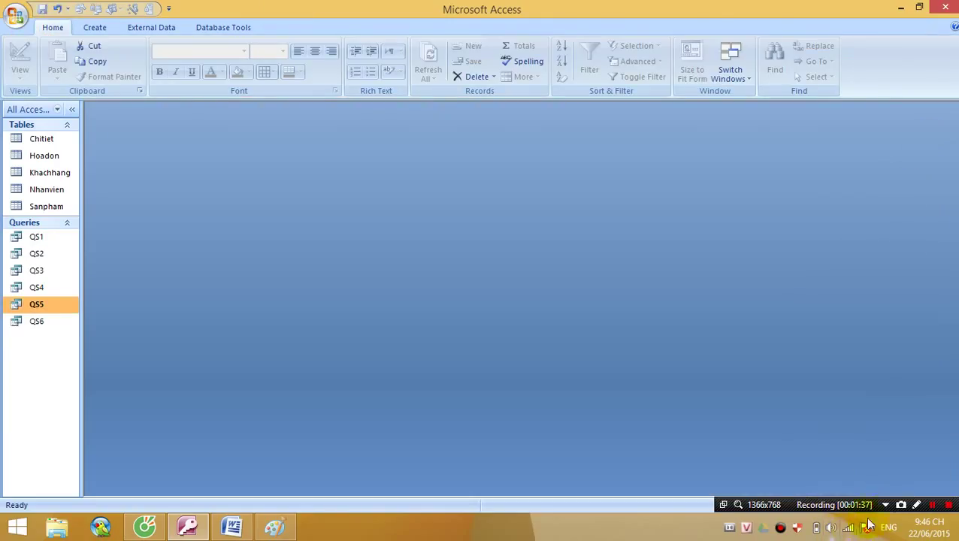
Step: Create another query in Design view with all five tables: Chitiet, Hoadon, Khachhang, Nhanvien and Sanpham
{"action": "mouse_move", "coordinate": [233, 528]}
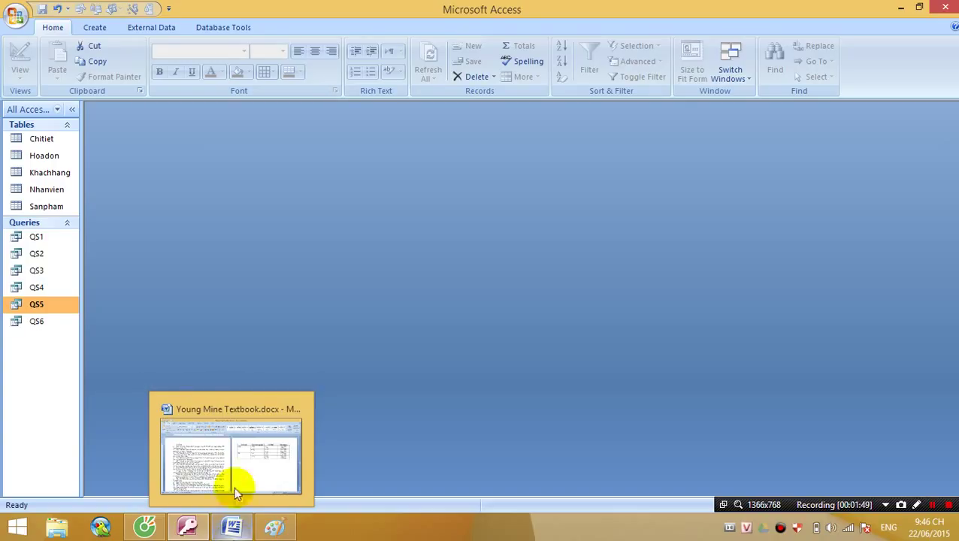
{"action": "left_click", "coordinate": [101, 31]}
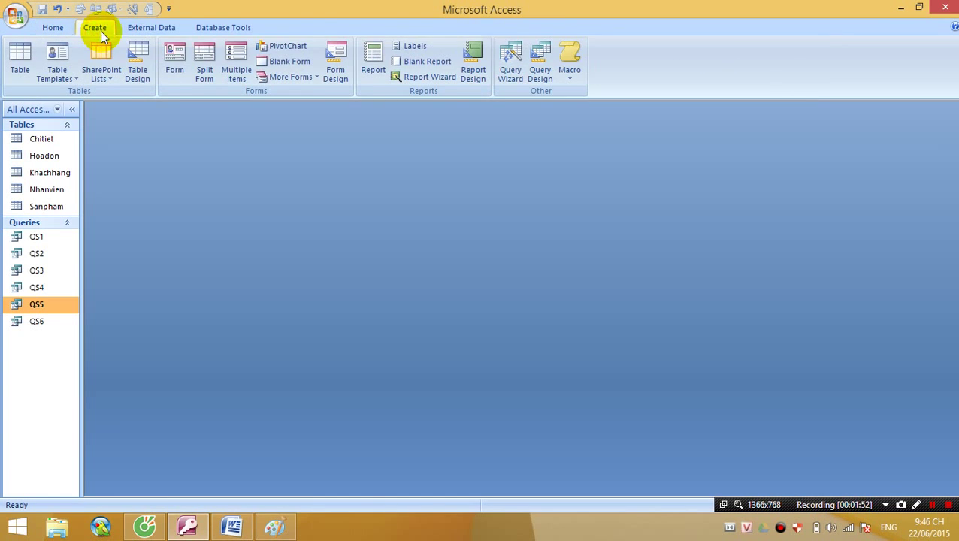
{"action": "left_click", "coordinate": [543, 75]}
{"action": "left_click_drag", "start_coordinate": [471, 439], "coordinate": [478, 321]}
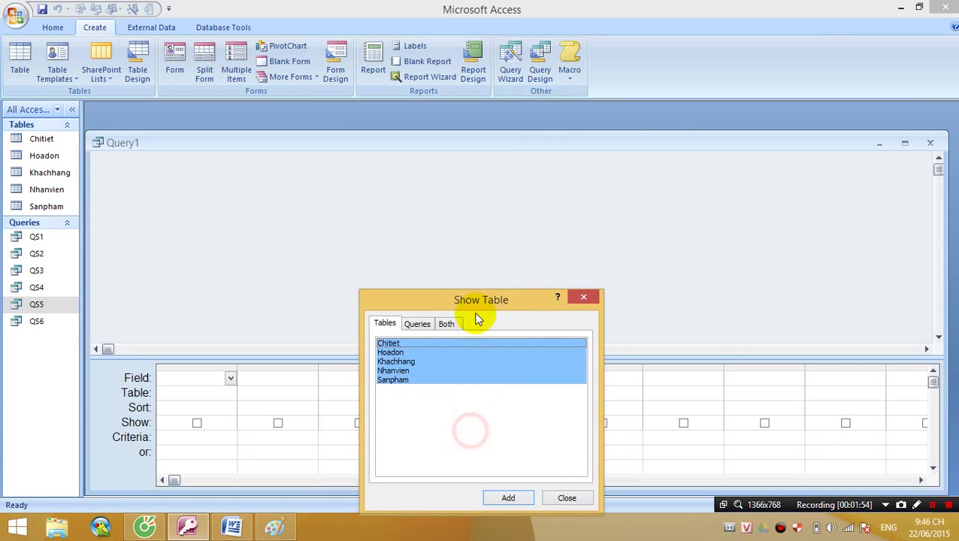
{"action": "left_click", "coordinate": [508, 498]}
{"action": "left_click", "coordinate": [567, 498]}
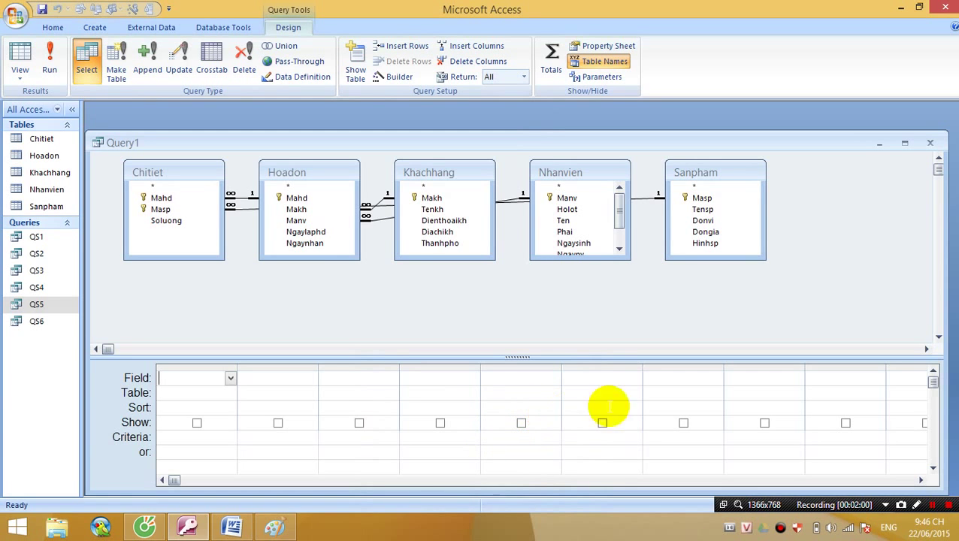
Step: Add the Mahd field from Hoadon and the Tensp field from Sanpham to the query grid
{"action": "left_click", "coordinate": [298, 198]}
{"action": "double_click", "coordinate": [297, 198]}
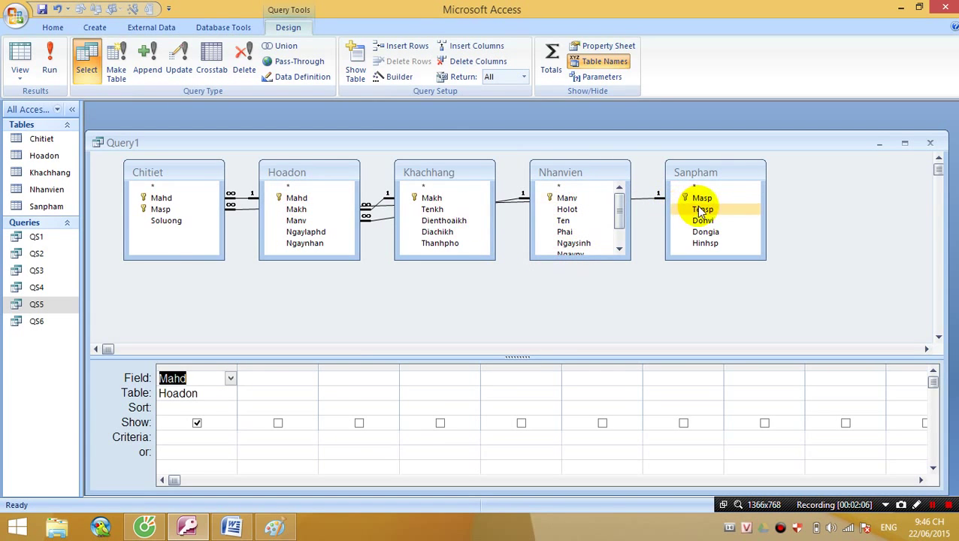
{"action": "left_click", "coordinate": [684, 208]}
{"action": "double_click", "coordinate": [700, 211]}
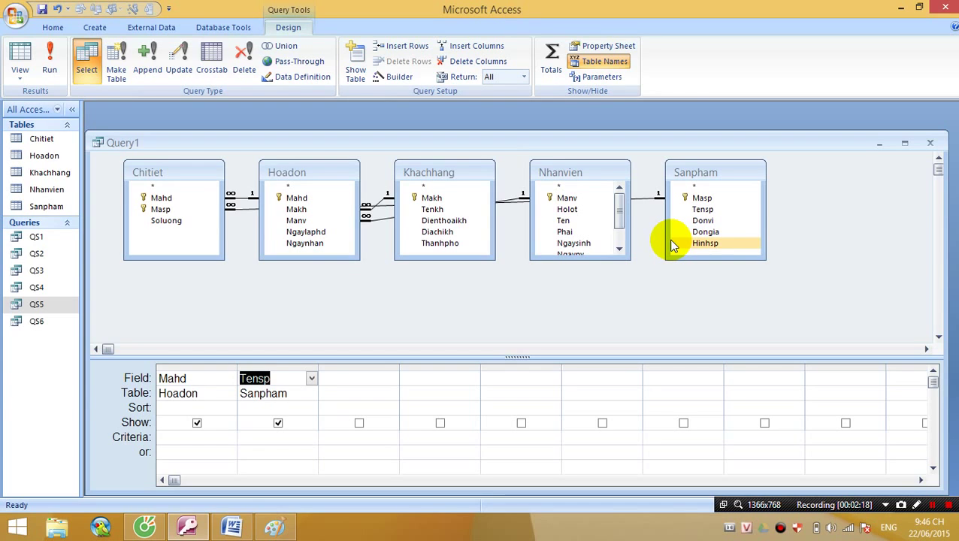
Step: Add the Ngaynhan field from Hoadon to the query and examine the results for records with an empty Ngaynhan
{"action": "left_click", "coordinate": [368, 378]}
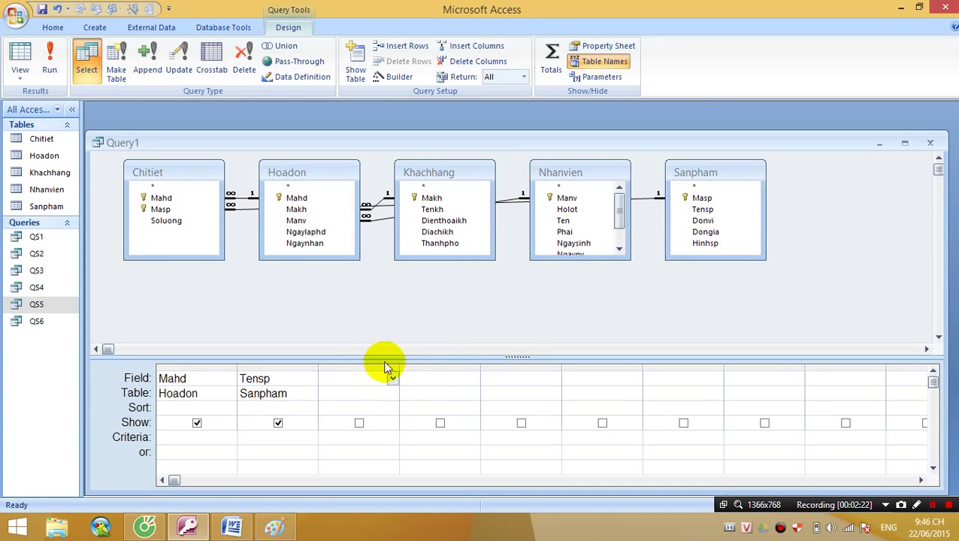
{"action": "double_click", "coordinate": [307, 244]}
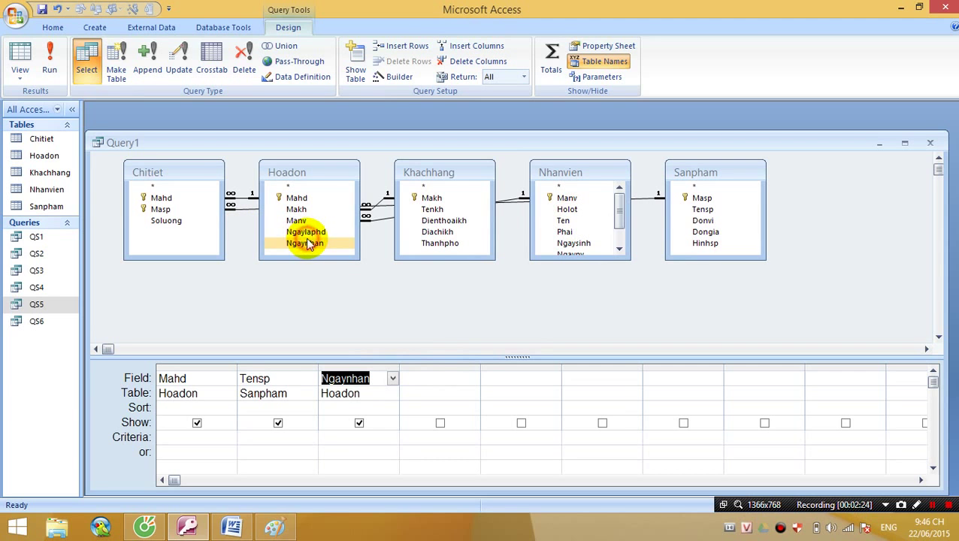
{"action": "left_click", "coordinate": [20, 59]}
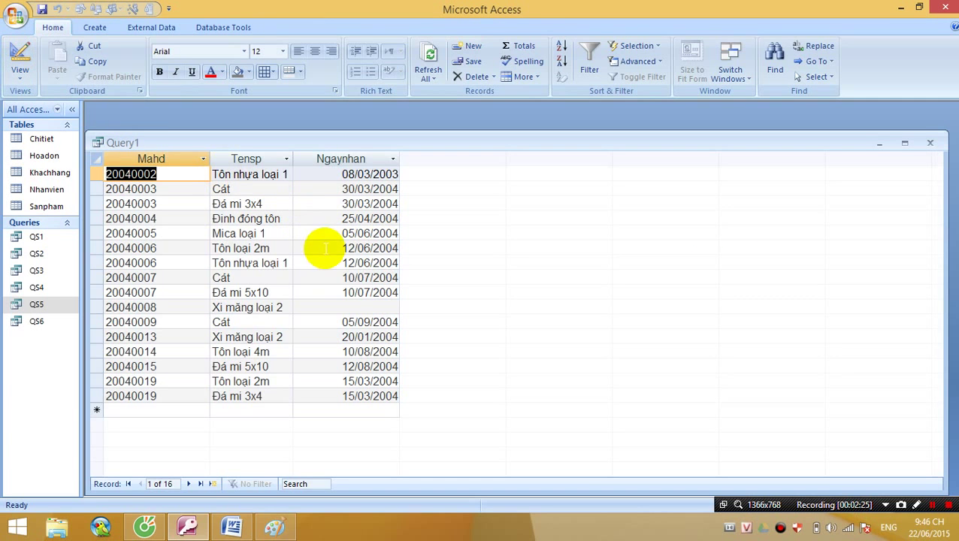
{"action": "left_click", "coordinate": [346, 307]}
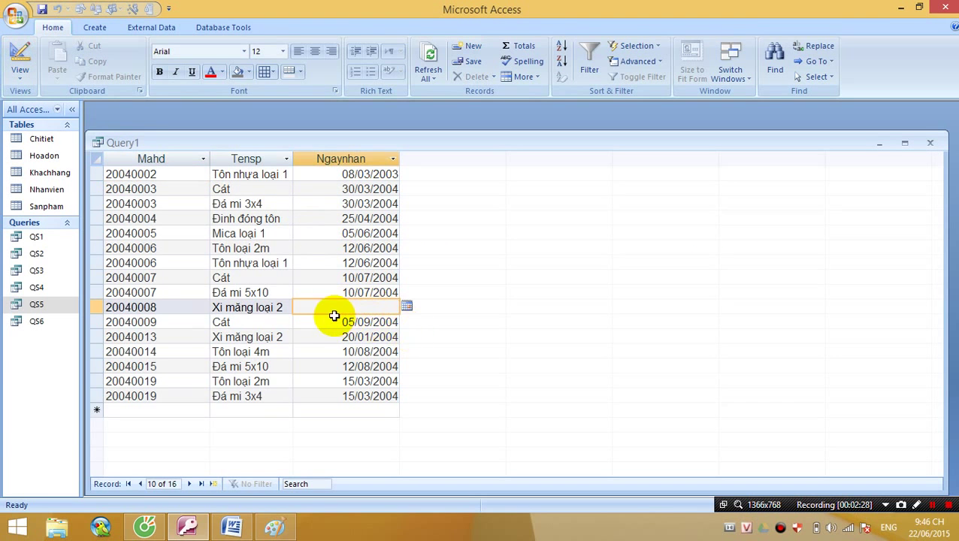
{"action": "left_click", "coordinate": [166, 307]}
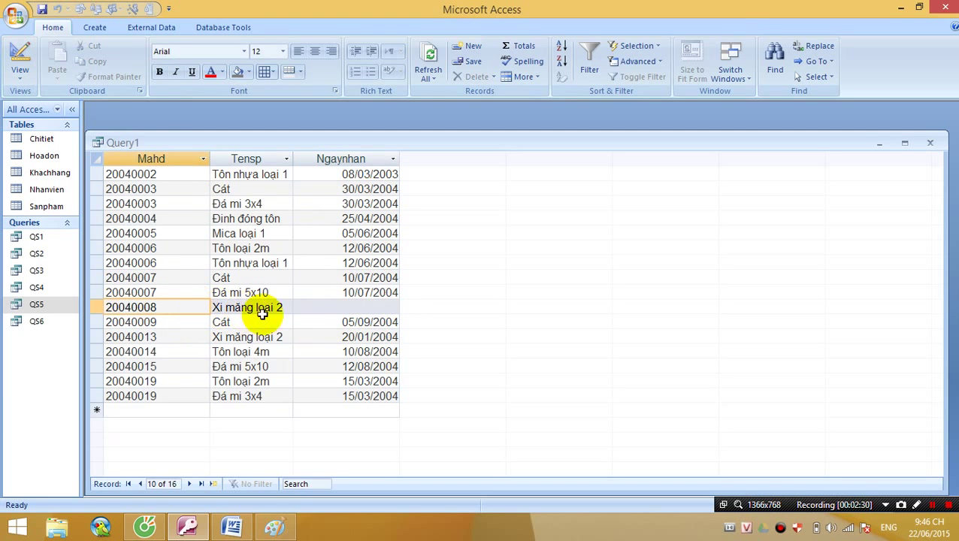
{"action": "left_click", "coordinate": [20, 52]}
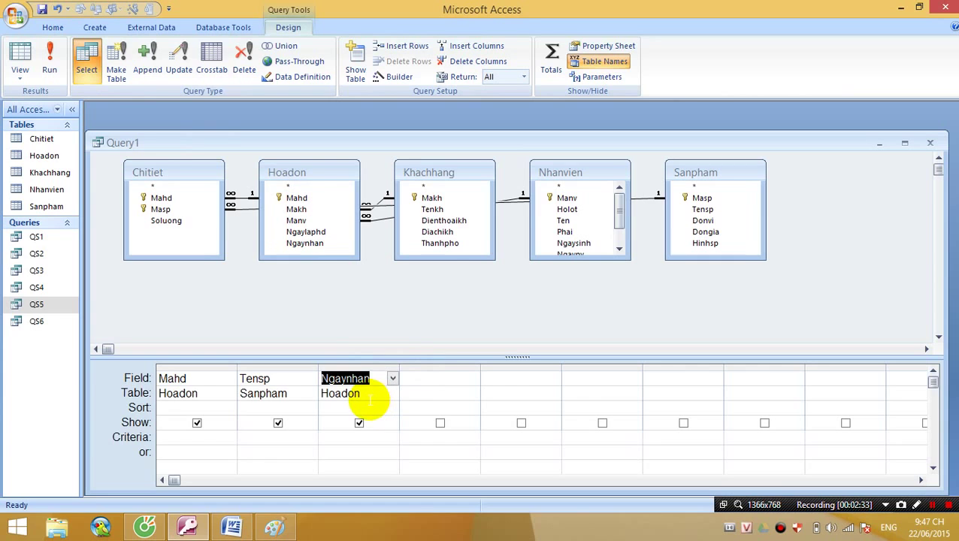
Step: Replace the Ngaynhan field with the calculated field NLK: IIf(IsNull([Ngaynhan]);0;[Ngaynhan]-[Ngaylaphd])
{"action": "left_click", "coordinate": [368, 393]}
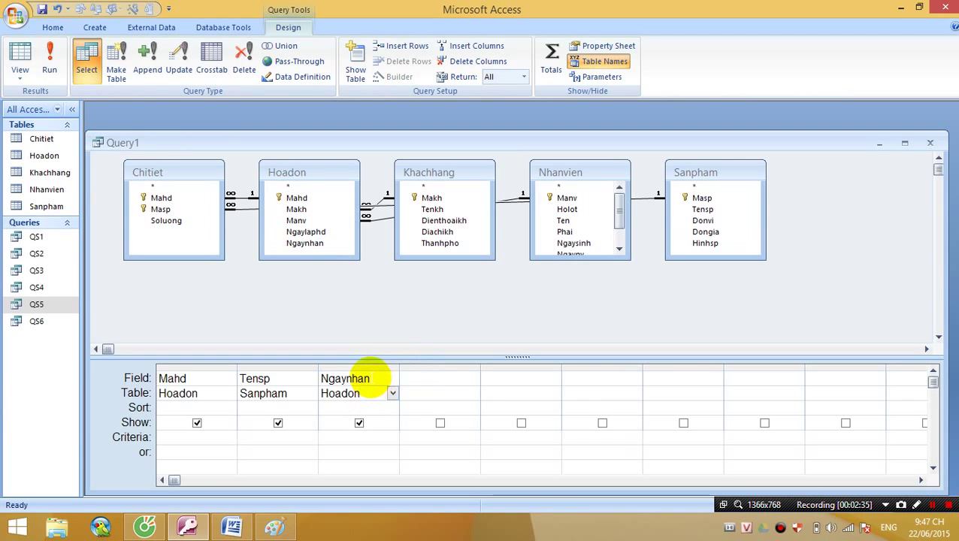
{"action": "left_click", "coordinate": [322, 377]}
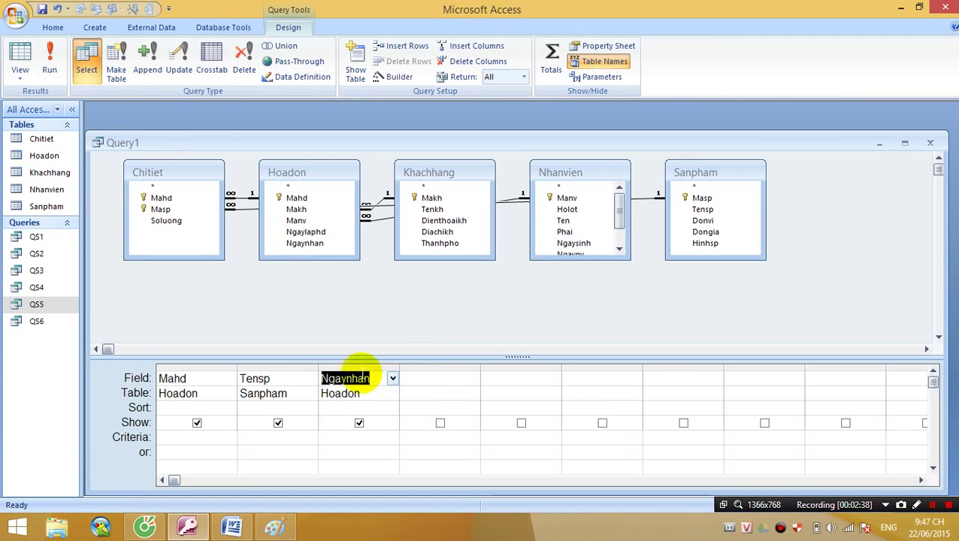
{"action": "type", "text": "N"}
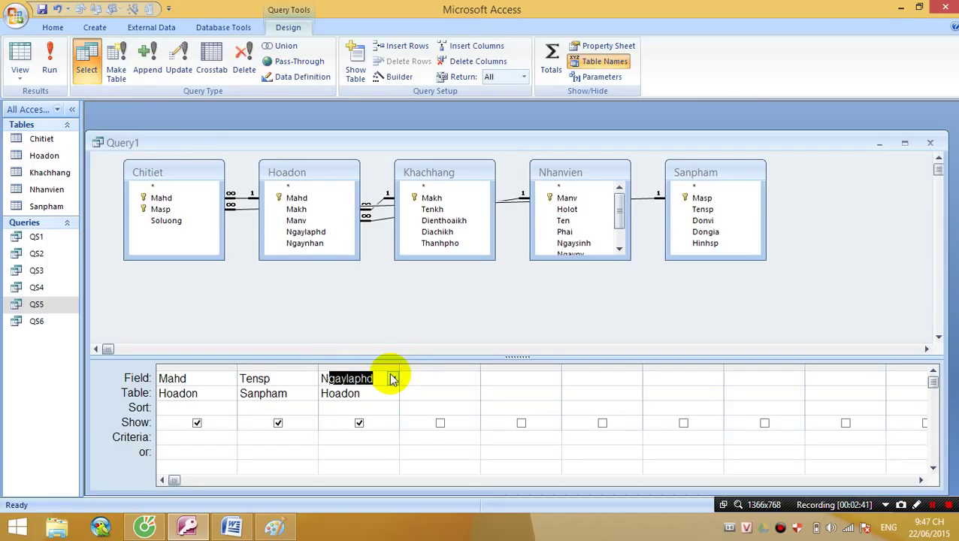
{"action": "type", "text": "LK"}
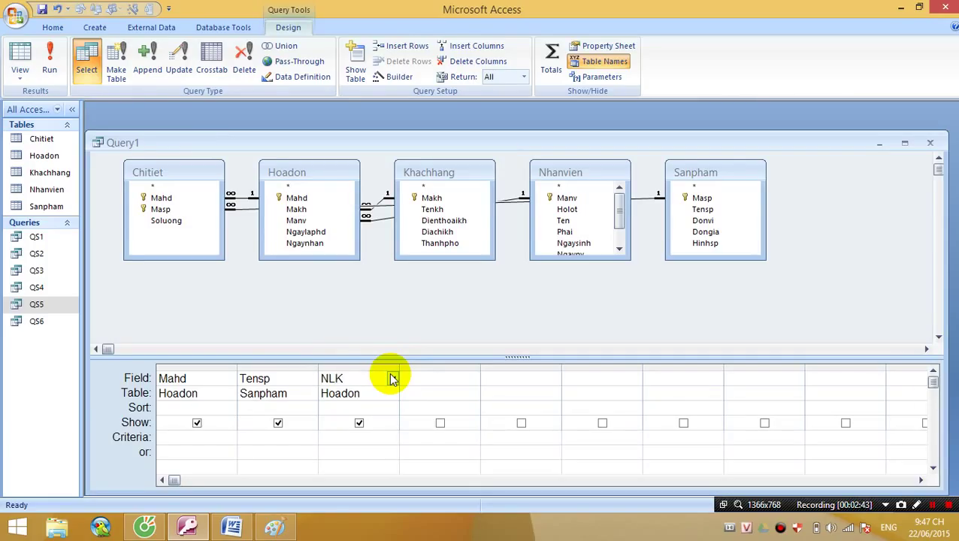
{"action": "type", "text": ": iif(N"}
{"action": "key", "text": "BackSpace"}
{"action": "type", "text": "isnull(Ngay"}
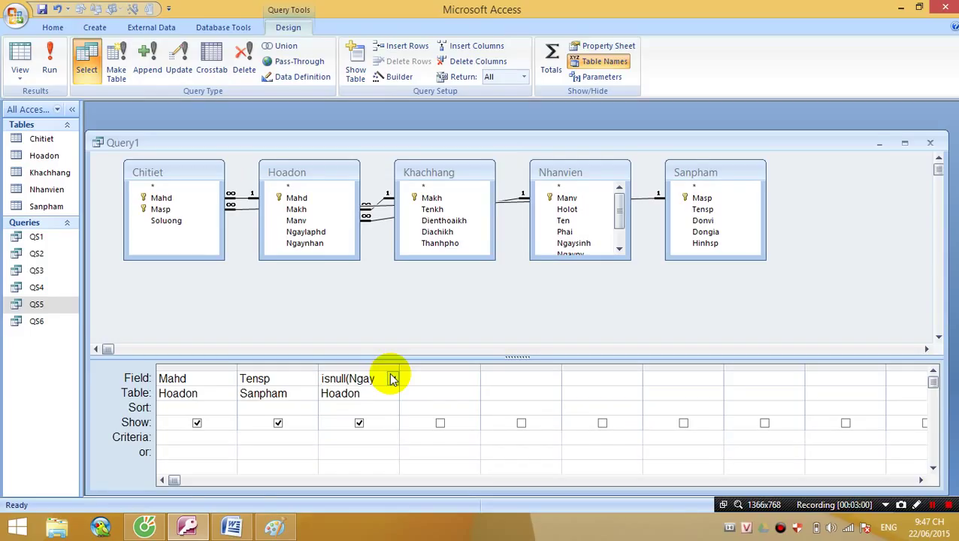
{"action": "type", "text": "nhan)"}
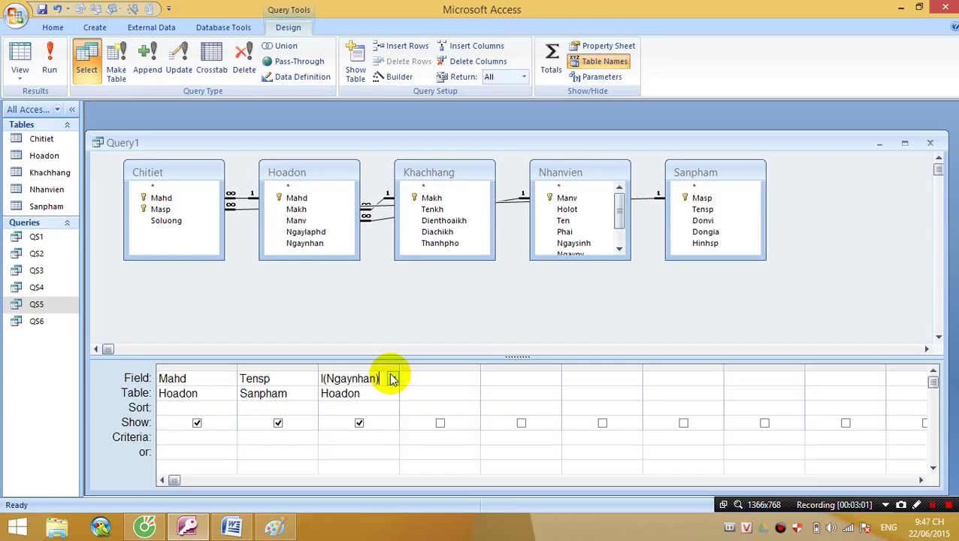
{"action": "type", "text": ","}
{"action": "type", "text": "0;"}
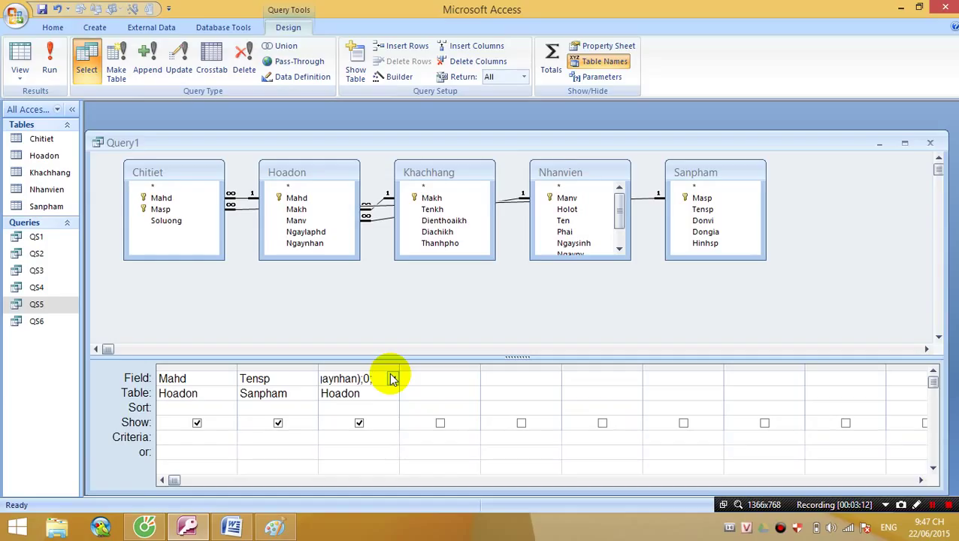
{"action": "type", "text": "Ngaynhan"}
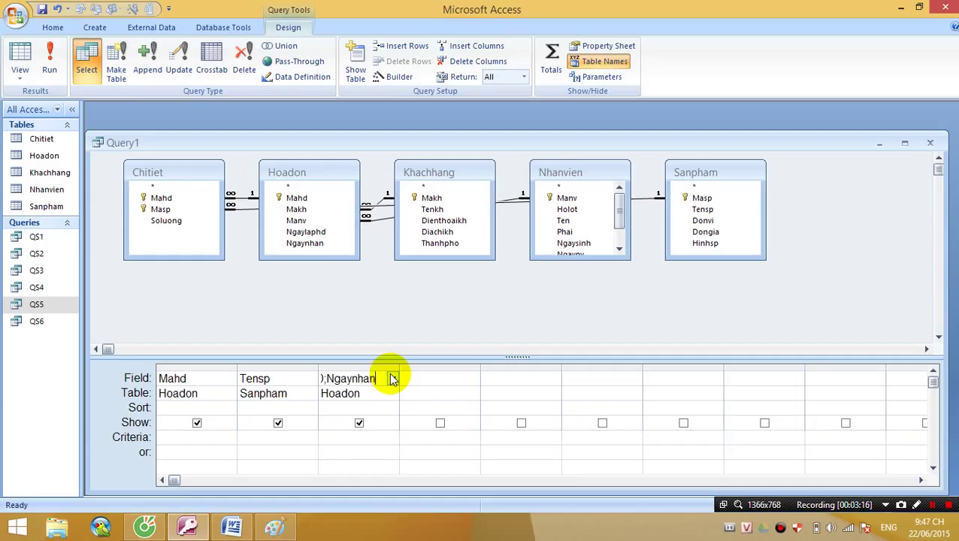
{"action": "type", "text": " - Ngay"}
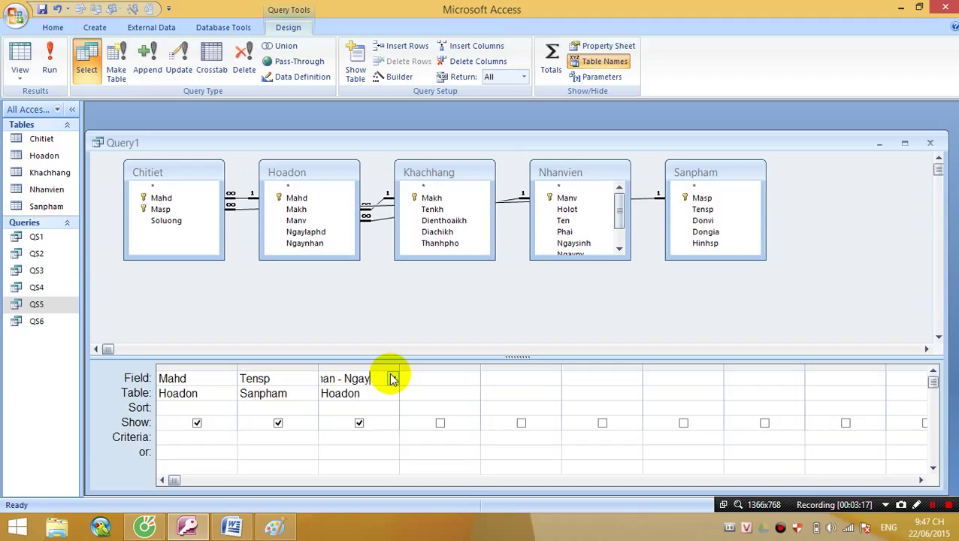
{"action": "type", "text": "laphd"}
{"action": "left_click", "coordinate": [392, 378]}
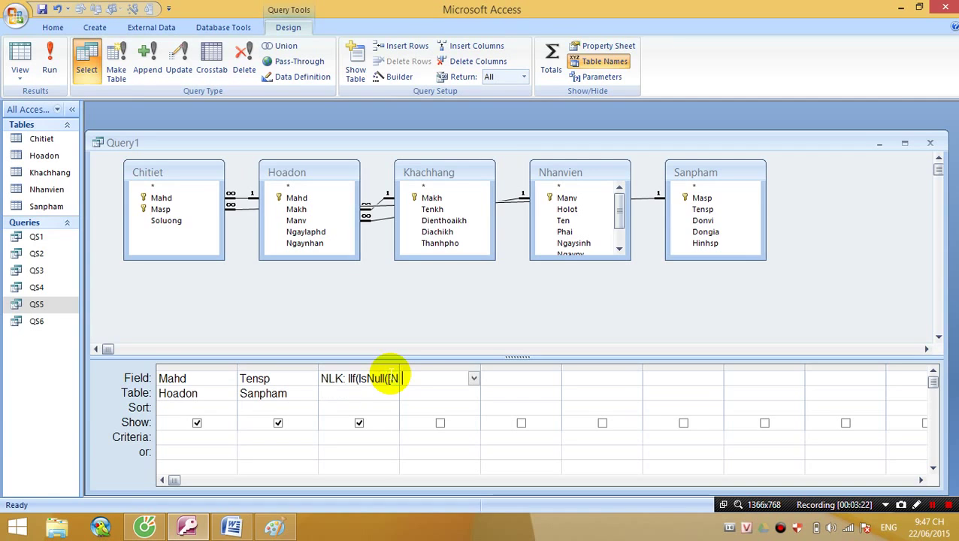
Step: Fit the NLK column's width to its expression and check the calculated results in Datasheet view
{"action": "double_click", "coordinate": [399, 366]}
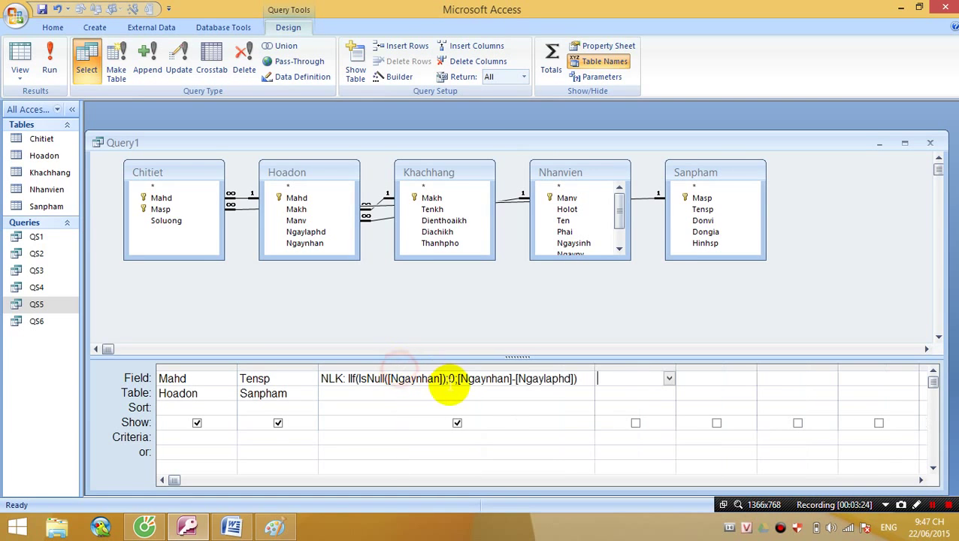
{"action": "left_click", "coordinate": [15, 56]}
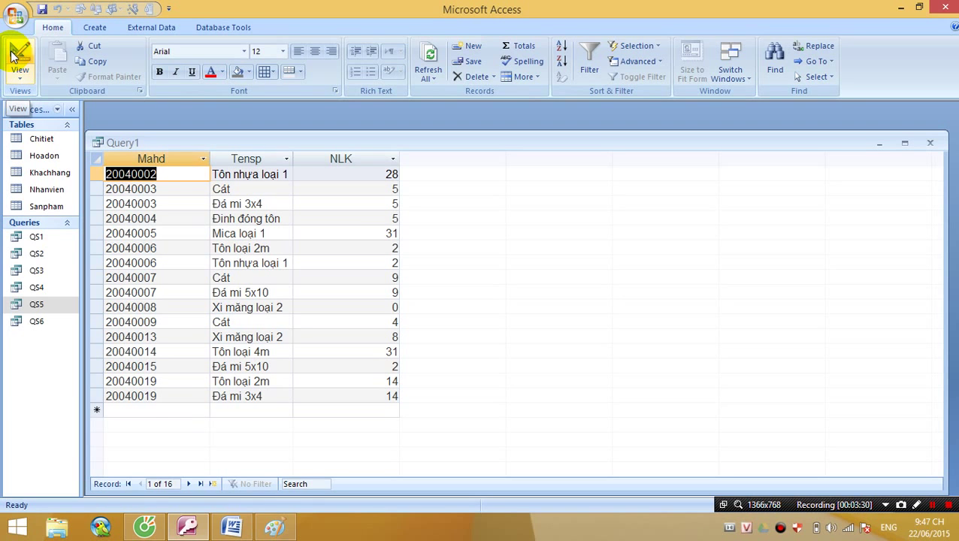
{"action": "left_click", "coordinate": [14, 56]}
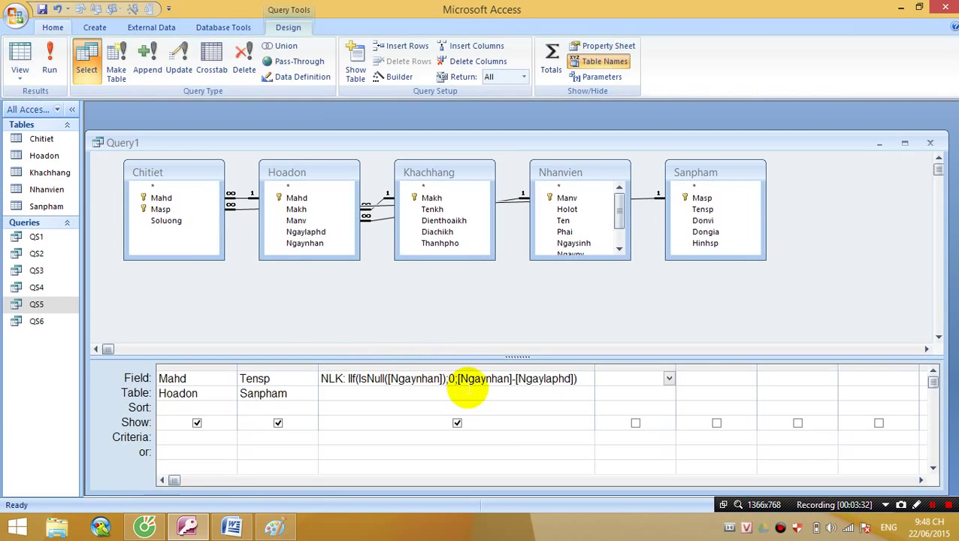
Step: Replace the 0 in the NLK expression with the text "Ô này không có ngày nhận" for records without a receipt date
{"action": "double_click", "coordinate": [451, 380]}
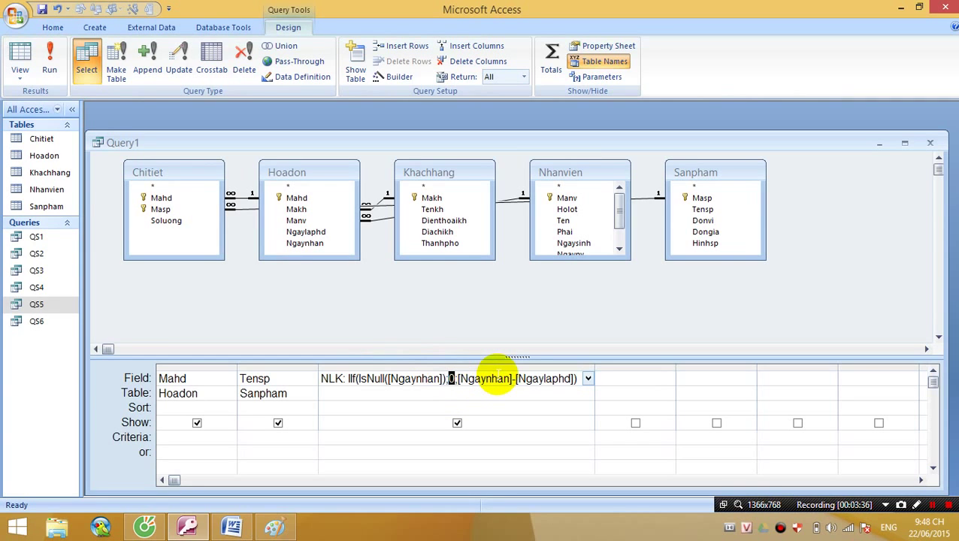
{"action": "type", "text": "\"A\""}
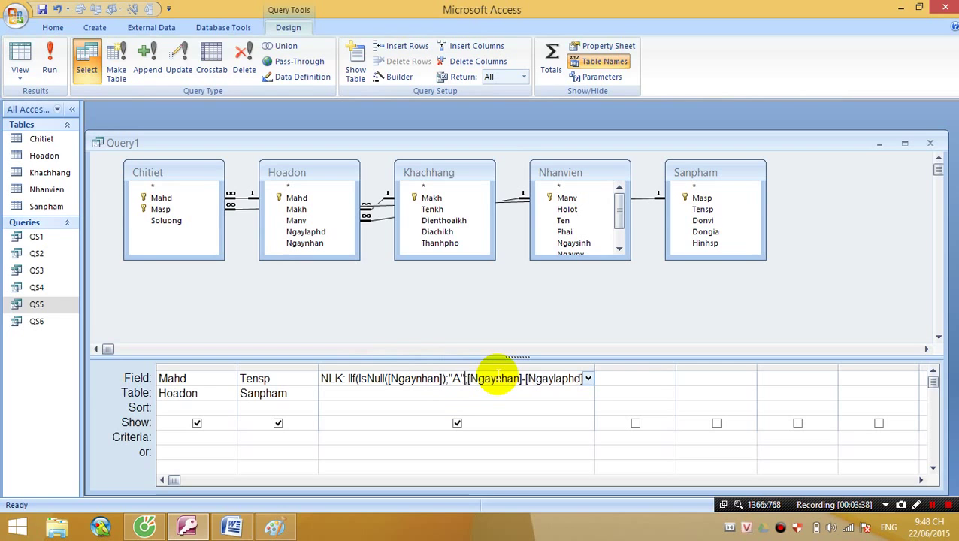
{"action": "key", "text": "BackSpace"}
{"action": "key", "text": "BackSpace"}
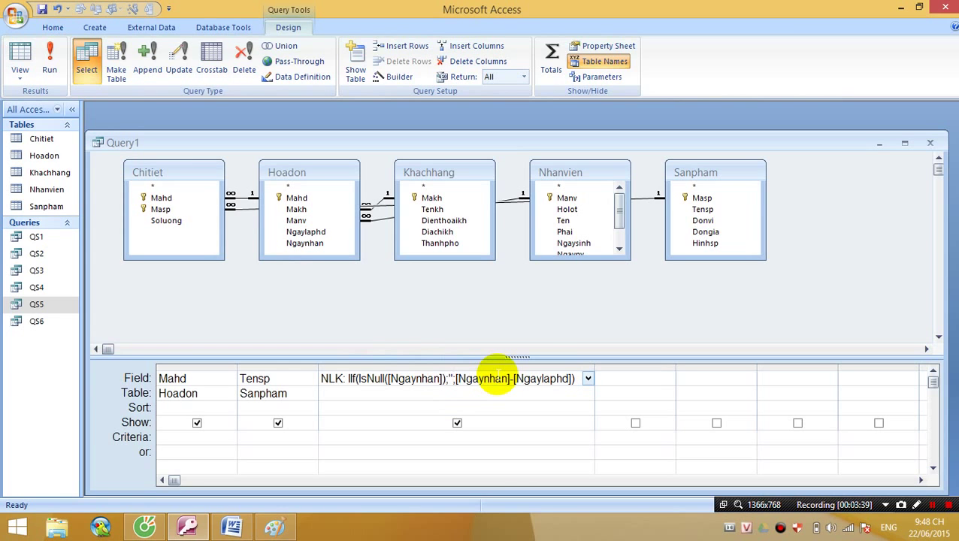
{"action": "type", "text": "OO"}
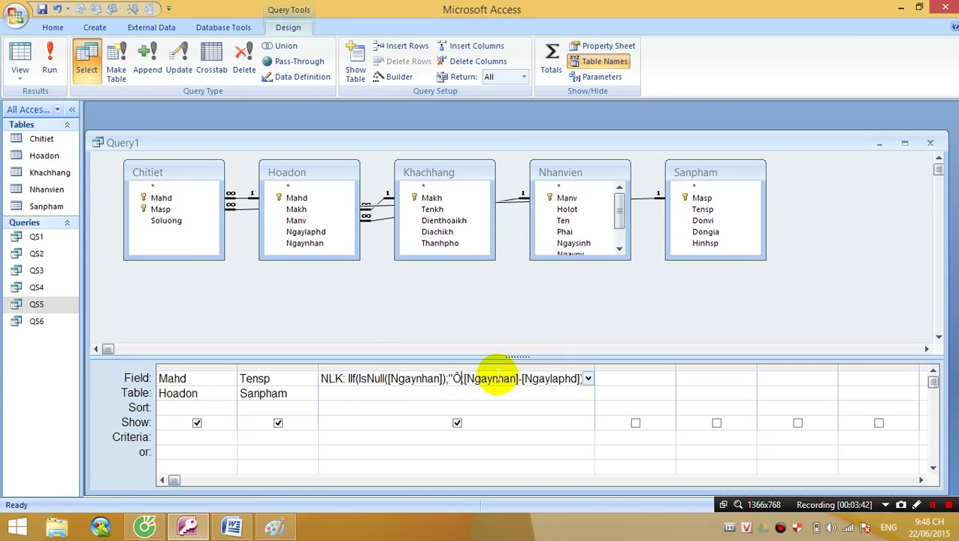
{"action": "type", "text": " này k"}
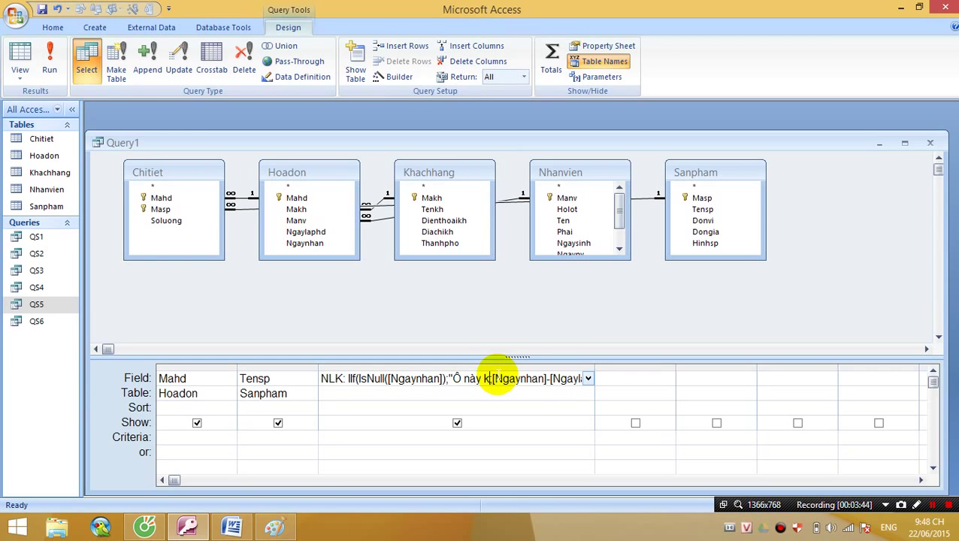
{"action": "type", "text": "hông có ng"}
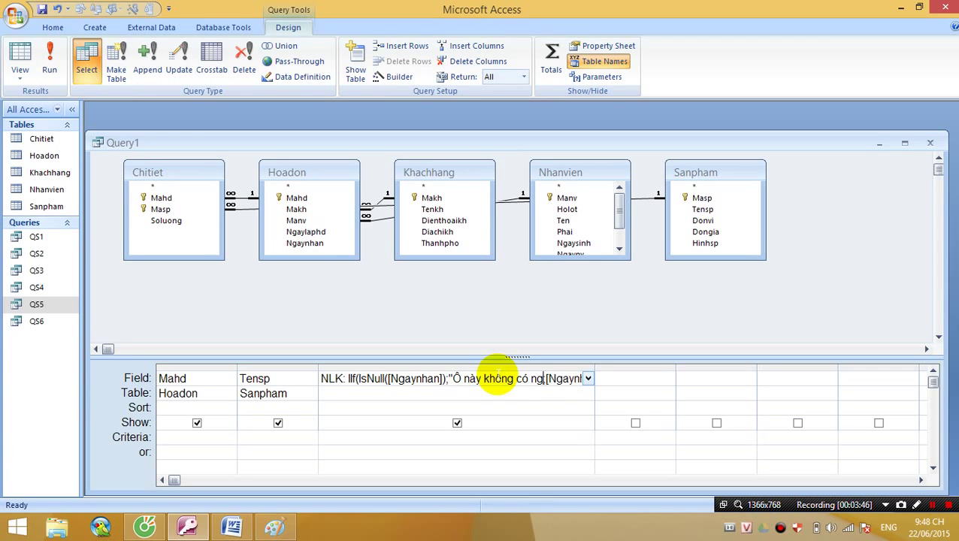
{"action": "type", "text": "ày nhận\";"}
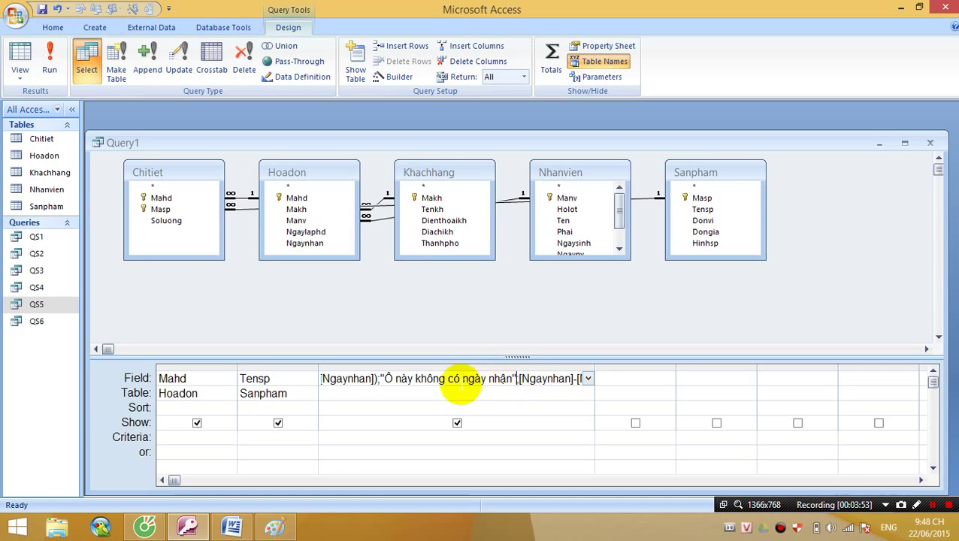
{"action": "left_click_drag", "start_coordinate": [385, 378], "coordinate": [509, 378]}
Step: Check the NLK value of the record without a receipt date in Datasheet view and return to Design view
{"action": "left_click", "coordinate": [21, 57]}
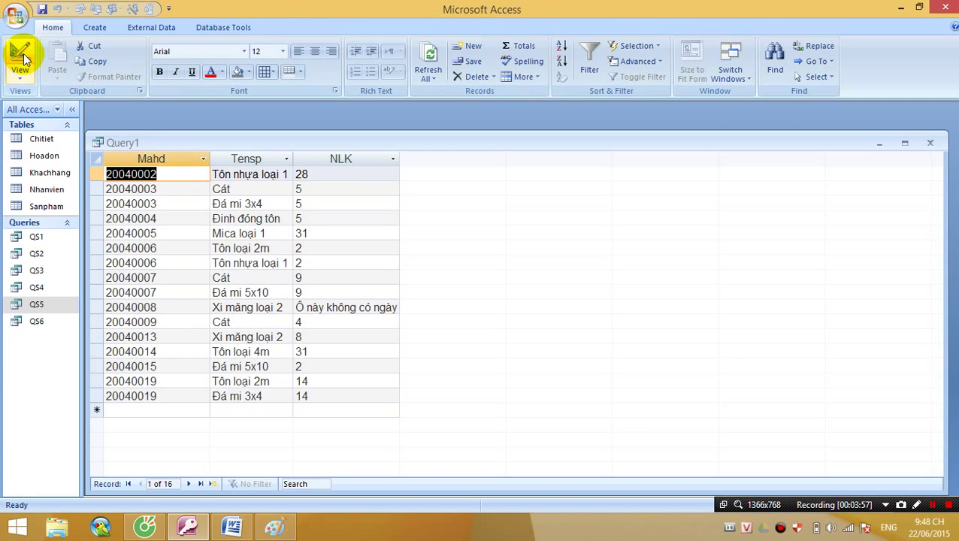
{"action": "left_click", "coordinate": [131, 308]}
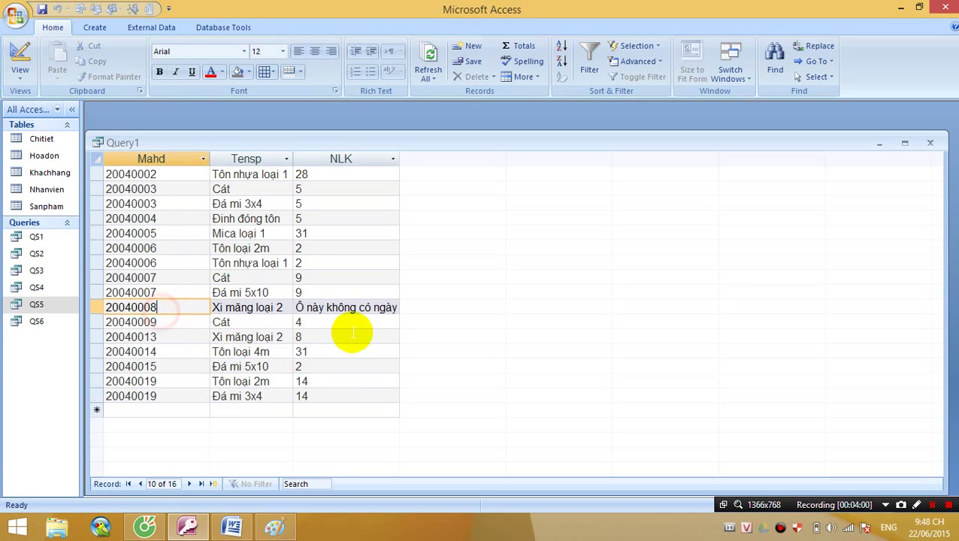
{"action": "left_click", "coordinate": [317, 305]}
{"action": "double_click", "coordinate": [315, 307]}
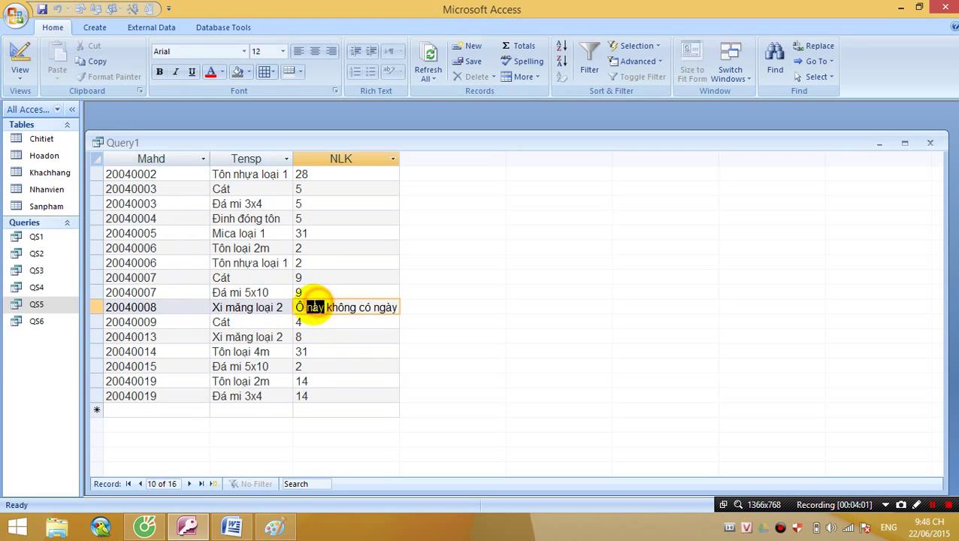
{"action": "left_click", "coordinate": [19, 59]}
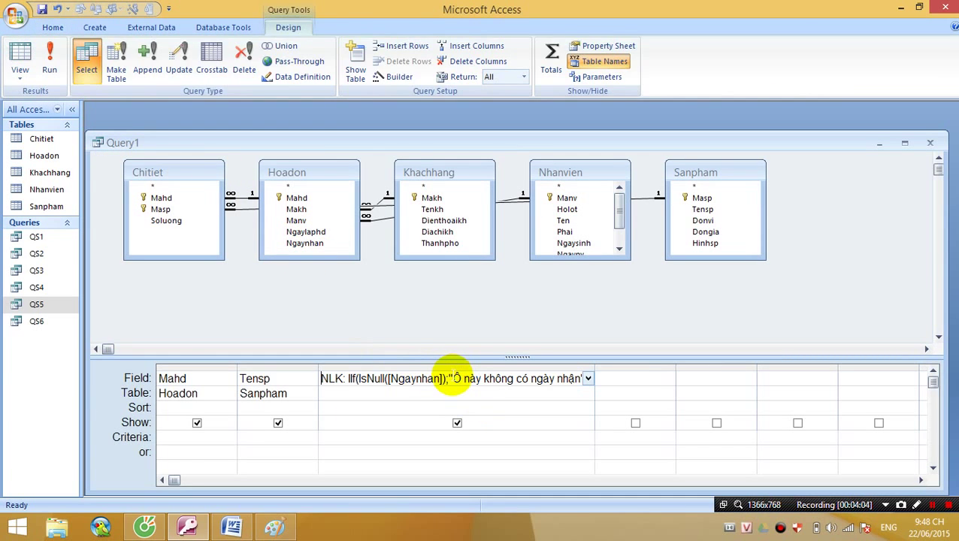
Step: Set the null result in the NLK expression back to 0 in place of the message text
{"action": "mouse_move", "coordinate": [449, 378]}
{"action": "left_mouse_down"}
{"action": "mouse_move", "coordinate": [547, 379]}
{"action": "mouse_move", "coordinate": [452, 388]}
{"action": "mouse_move", "coordinate": [445, 339]}
{"action": "mouse_move", "coordinate": [458, 383]}
{"action": "left_mouse_up"}
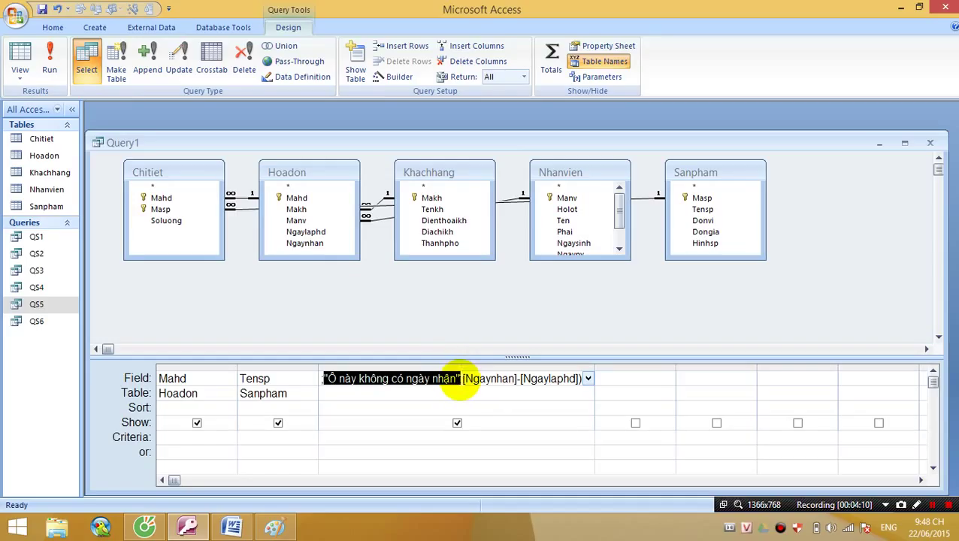
{"action": "type", "text": "0"}
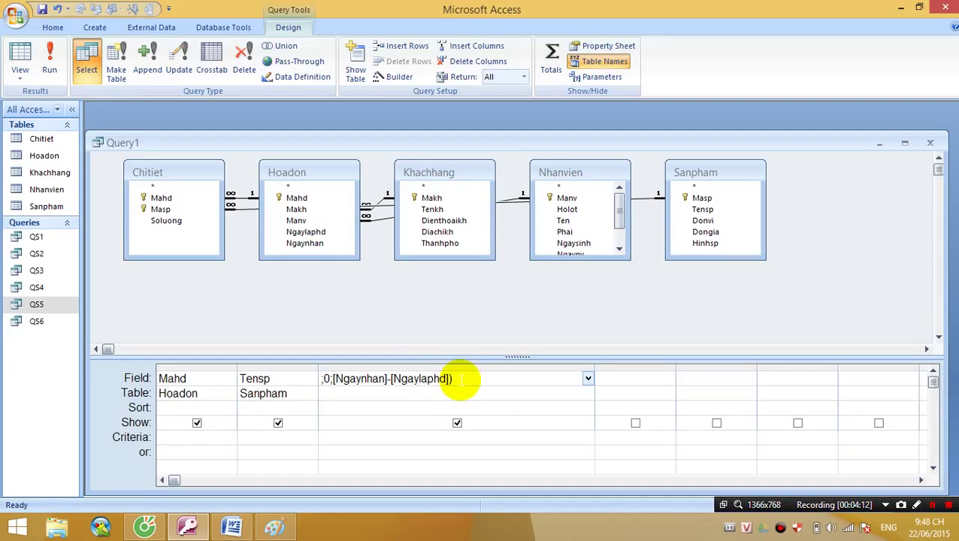
{"action": "key", "text": "Tab"}
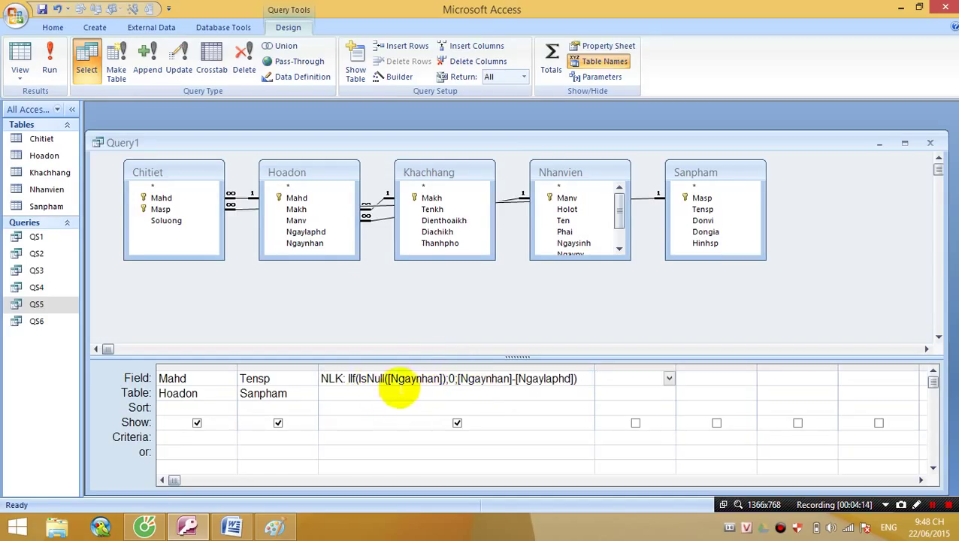
{"action": "left_click", "coordinate": [361, 378]}
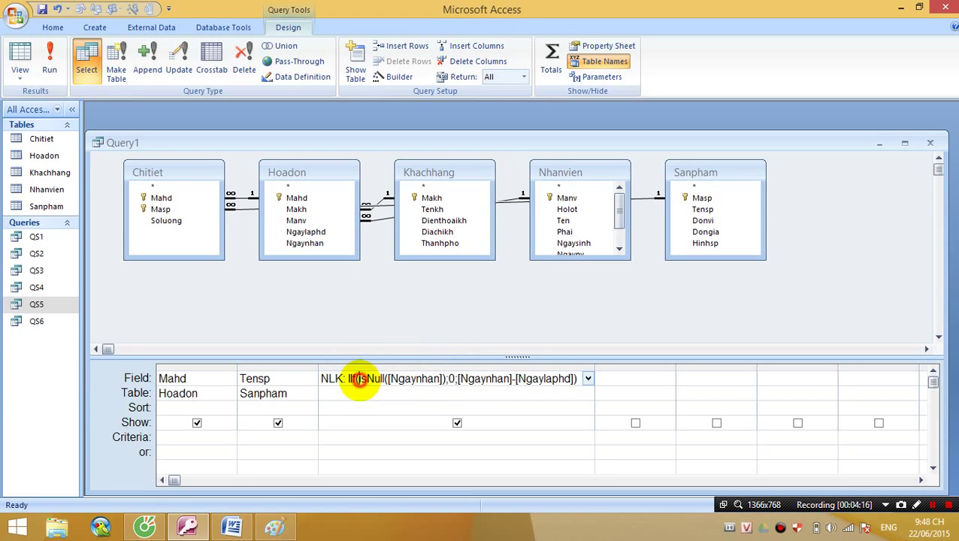
{"action": "left_click", "coordinate": [367, 378]}
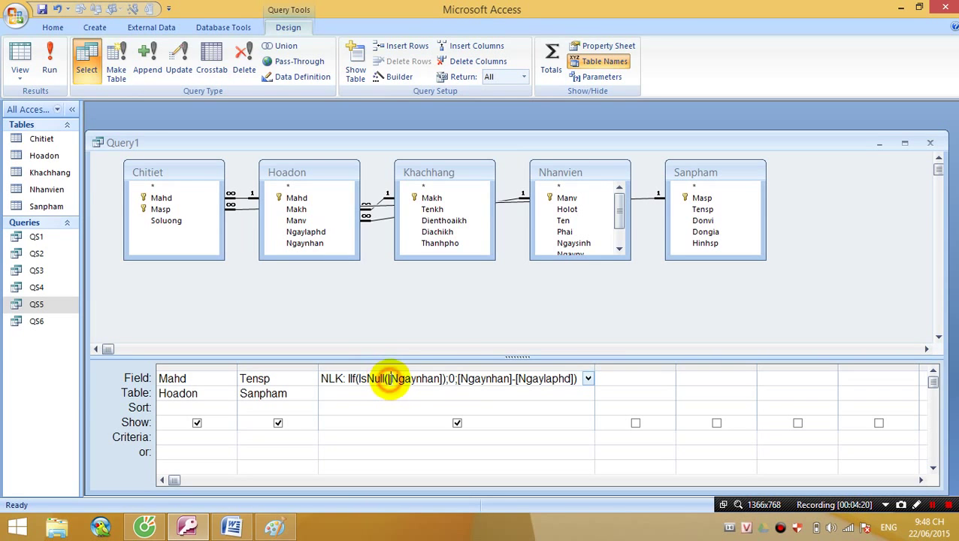
Step: Review the Ngaynhan null test in the NLK expression and the pricing diagram with limits 20 and 40 in Paint
{"action": "left_click_drag", "start_coordinate": [390, 380], "coordinate": [440, 370]}
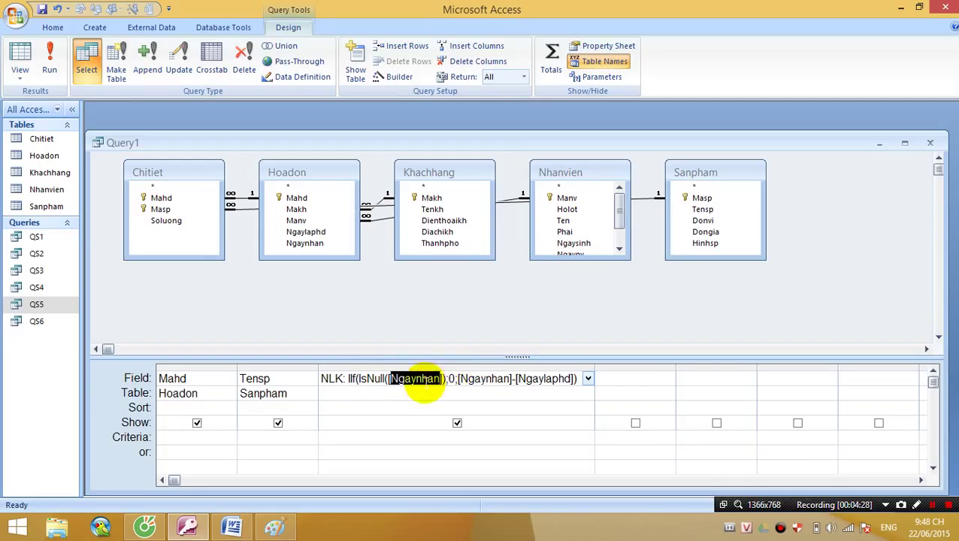
{"action": "left_click", "coordinate": [426, 378]}
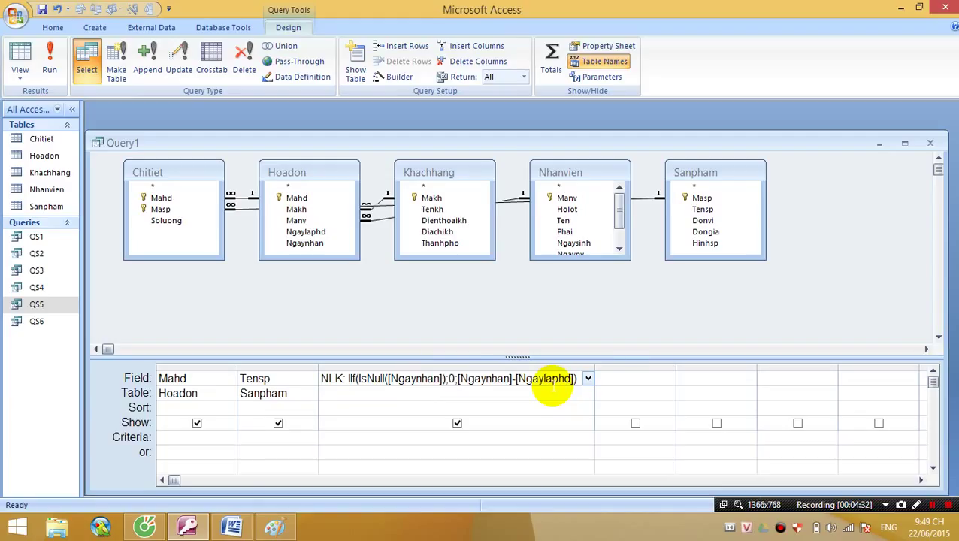
{"action": "left_click", "coordinate": [613, 379]}
{"action": "key", "text": "alt+Tab"}
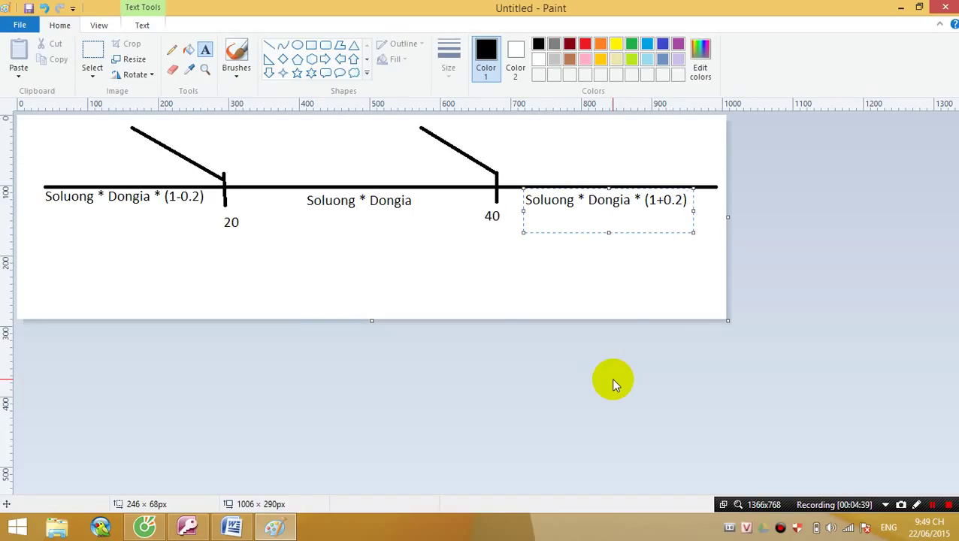
{"action": "key", "text": "alt+Tab"}
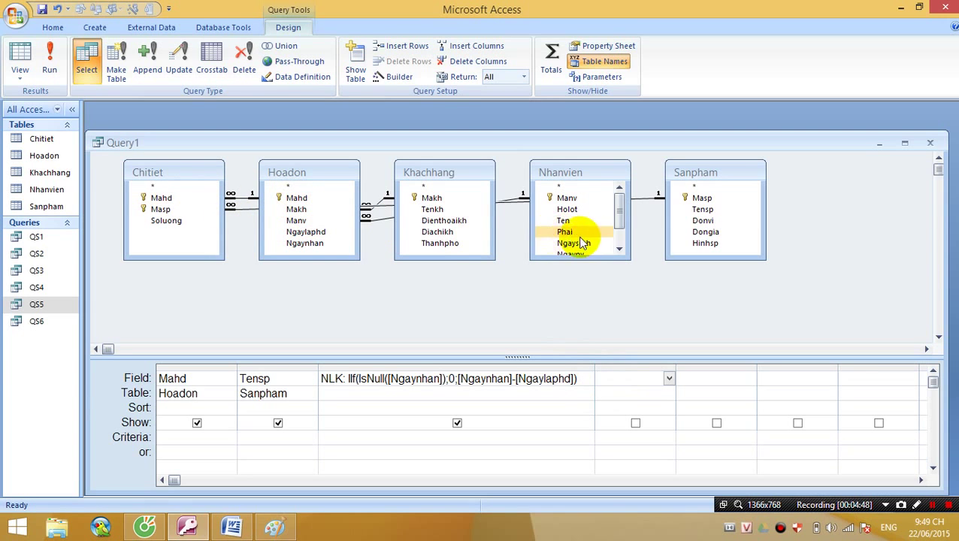
Step: Add Dongia from Sanpham and Soluong from Chitiet to the query, and consult the pricing diagram in Paint
{"action": "double_click", "coordinate": [706, 231]}
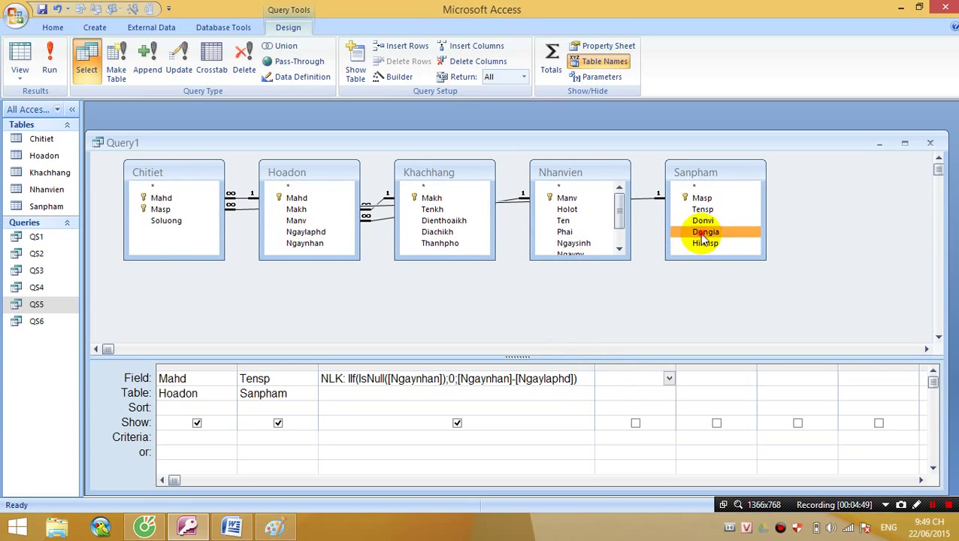
{"action": "double_click", "coordinate": [161, 222]}
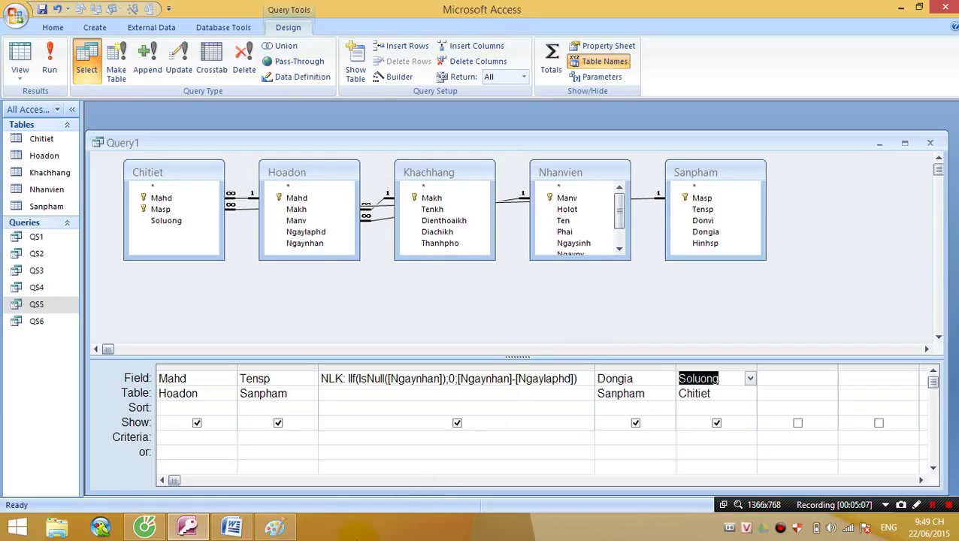
{"action": "left_click", "coordinate": [286, 526]}
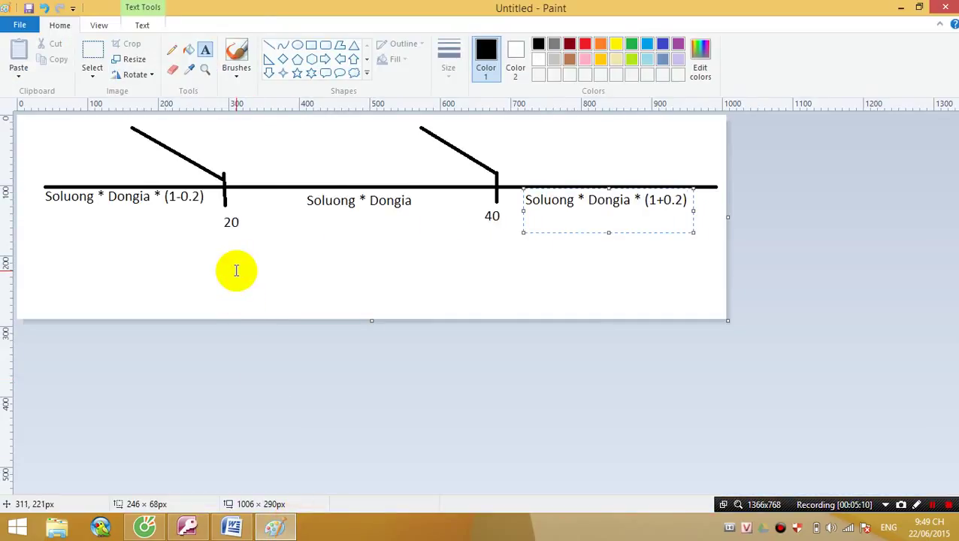
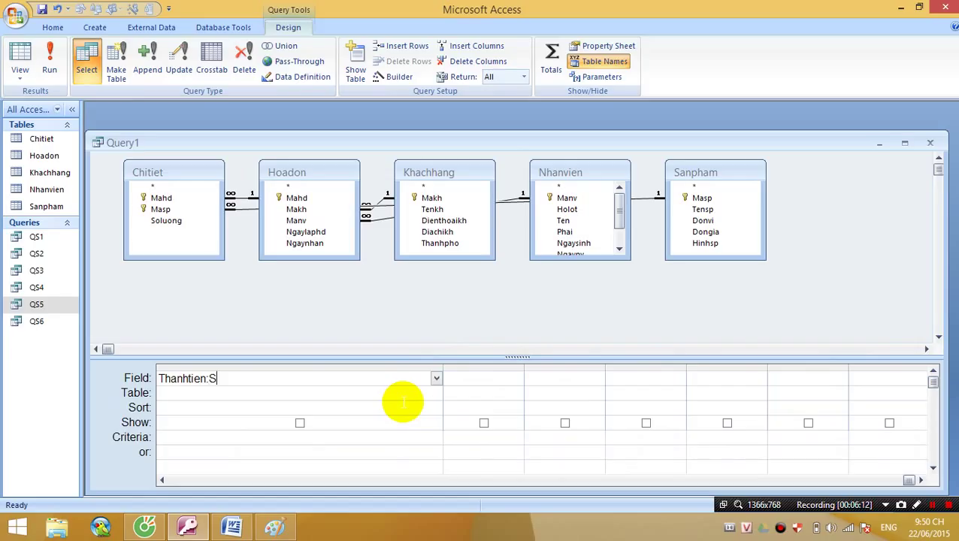
{"action": "type", "text": "luong*Do"}
{"action": "key", "text": "BackSpace"}
{"action": "key", "text": "BackSpace"}
{"action": "key", "text": "BackSpace"}
{"action": "key", "text": "BackSpace"}
{"action": "key", "text": "BackSpace"}
{"action": "key", "text": "BackSpace"}
{"action": "key", "text": "BackSpace"}
{"action": "key", "text": "BackSpace"}
{"action": "key", "text": "BackSpace"}
{"action": "key", "text": "BackSpace"}
Step: Start the Thanhtien expression with the first condition and its reduced amount: iif(NLK < 20; Soluong * Dongia * (1-0.2)
{"action": "type", "text": "["}
{"action": "type", "text": "if(NL"}
{"action": "type", "text": "K"}
{"action": "type", "text": " < 20"}
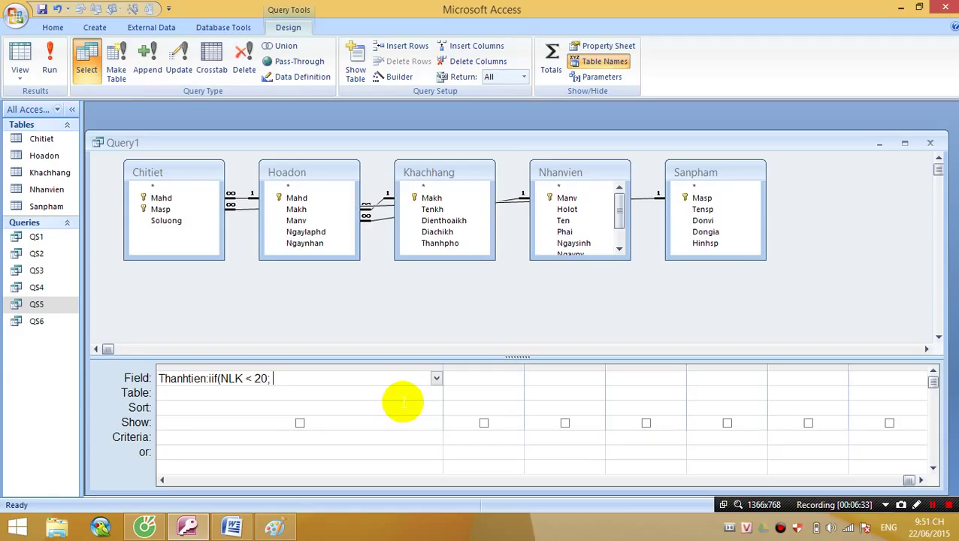
{"action": "type", "text": "; Soluong * Dongia"}
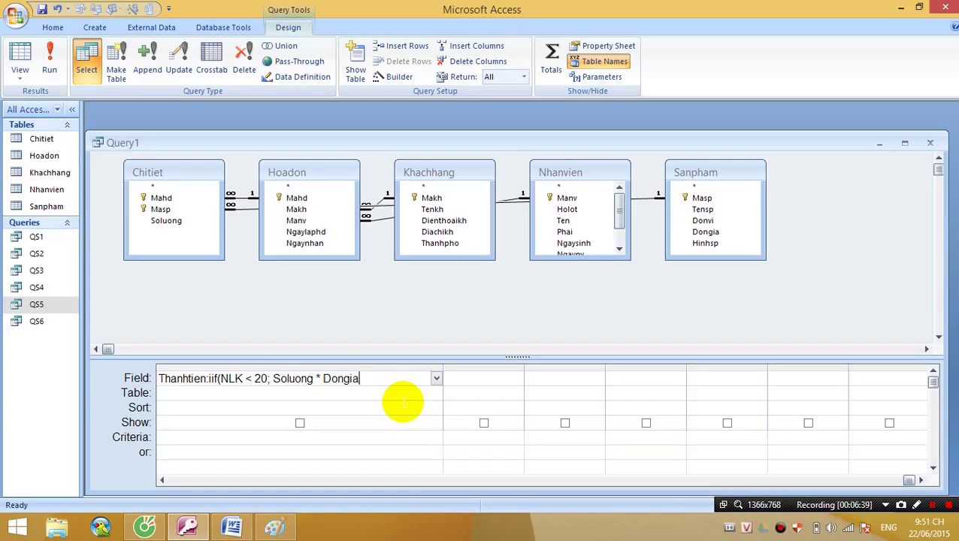
{"action": "type", "text": " * (1-0.2"}
Step: Complete the Thanhtien expression with the nested ;iif(NLK <=40; Soluong * Dongia; Soluong*Dongia*(1+0.2))) and try to commit it
{"action": "type", "text": ";iif(NLK "}
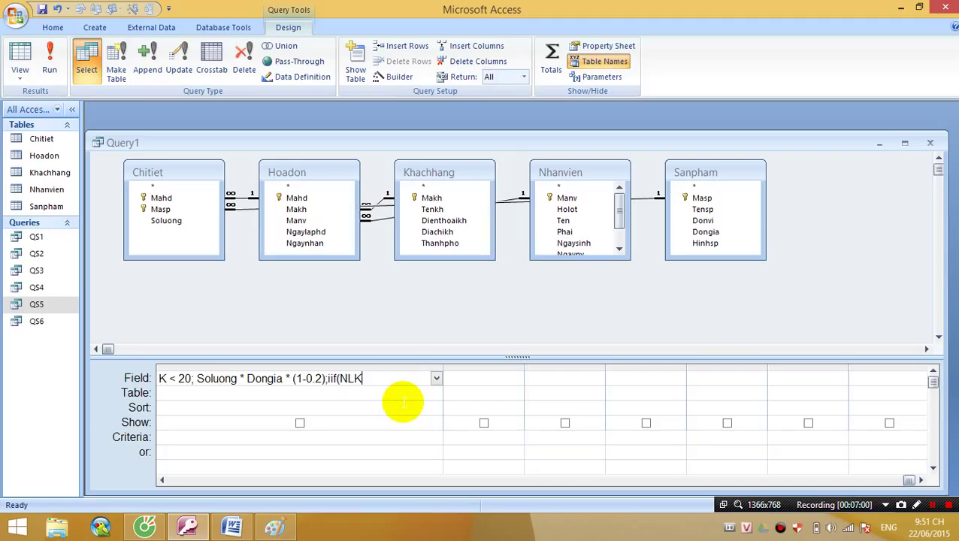
{"action": "type", "text": "<=40; Soluong"}
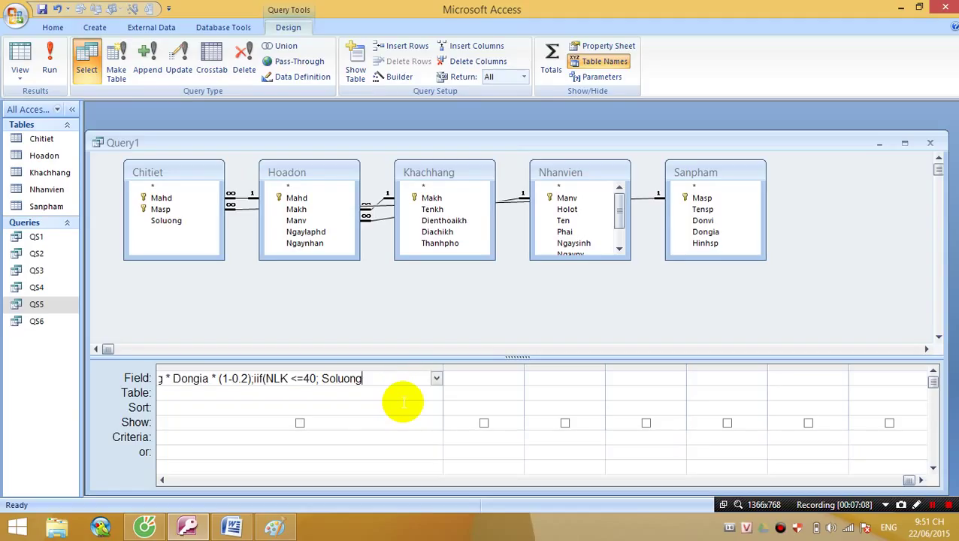
{"action": "type", "text": " *"}
{"action": "key", "text": "BackSpace"}
{"action": "type", "text": "Dongia ; Sou"}
{"action": "key", "text": "BackSpace"}
{"action": "type", "text": "luong"}
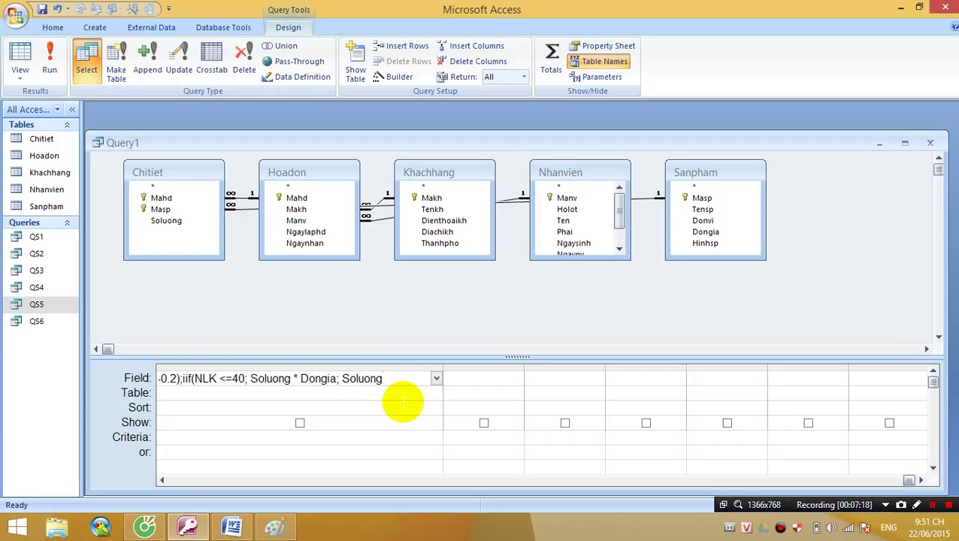
{"action": "type", "text": "*Dongia*91+"}
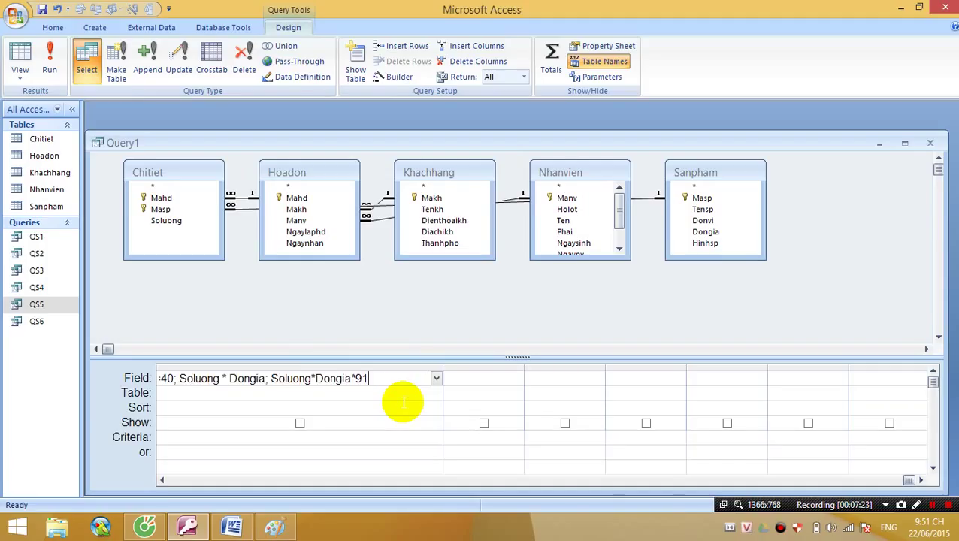
{"action": "key", "text": "BackSpace"}
{"action": "key", "text": "BackSpace"}
{"action": "key", "text": "BackSpace"}
{"action": "type", "text": "(1+0.2))"}
{"action": "key", "text": "Return"}
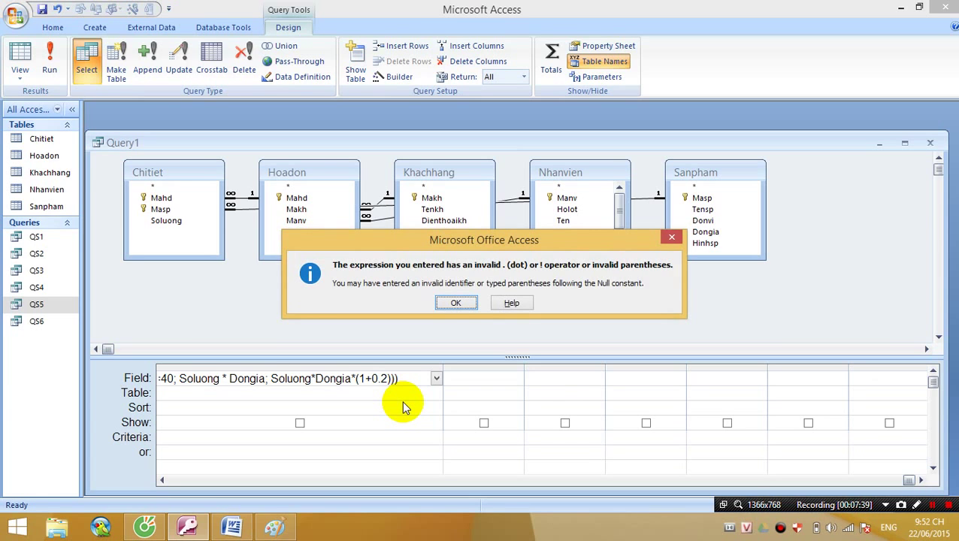
{"action": "key", "text": "Return"}
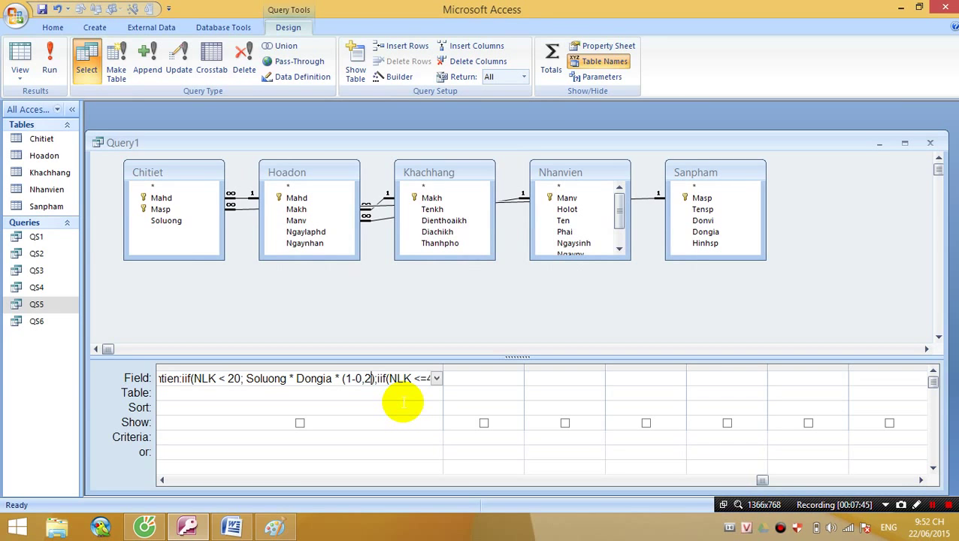
Step: Commit the Thanhtien expression with decimal commas in (1-0,2) and (1+0,2), and widen its column to fit the whole expression
{"action": "key", "text": "Return"}
{"action": "key", "text": "Return"}
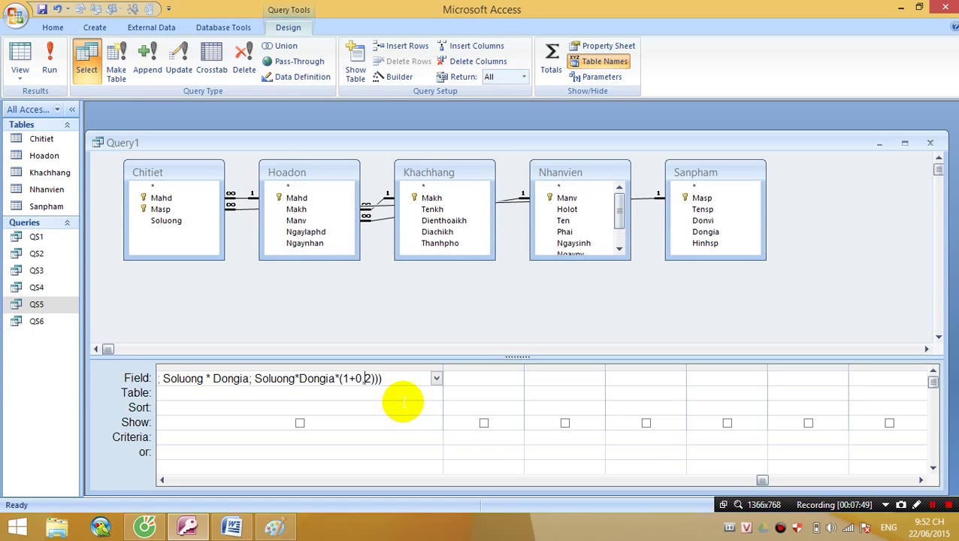
{"action": "key", "text": "Escape"}
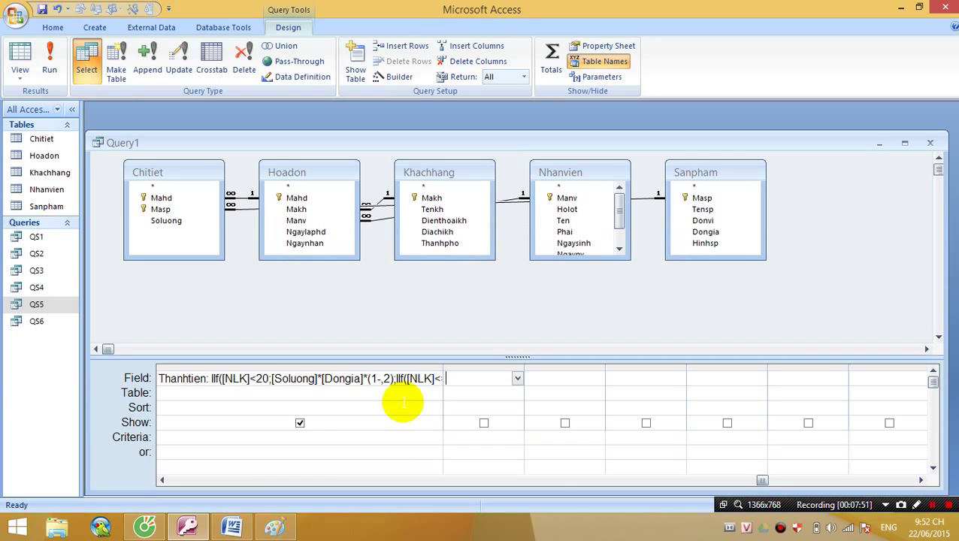
{"action": "mouse_move", "coordinate": [443, 371]}
{"action": "left_mouse_down"}
{"action": "mouse_move", "coordinate": [473, 388]}
{"action": "mouse_move", "coordinate": [603, 359]}
{"action": "mouse_move", "coordinate": [698, 359]}
{"action": "mouse_move", "coordinate": [689, 378]}
{"action": "left_mouse_up"}
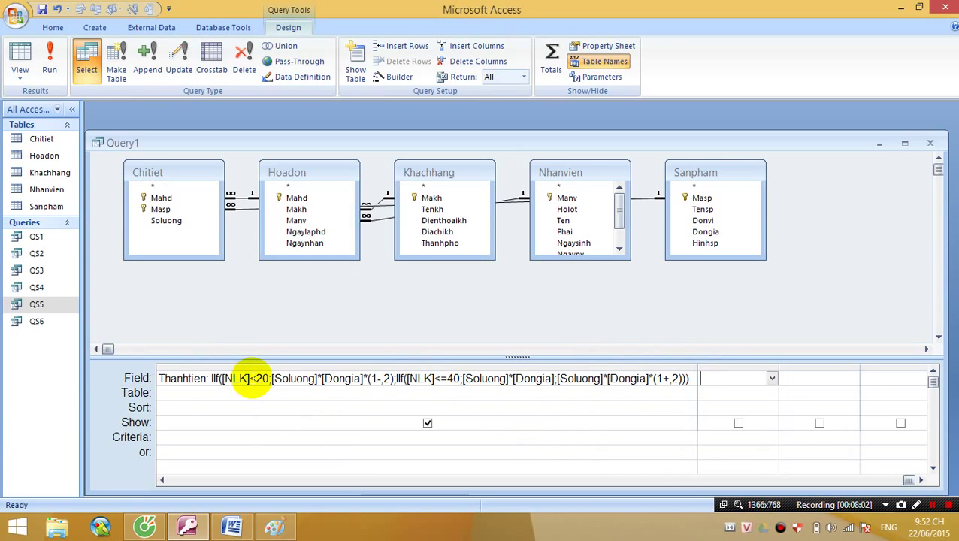
Step: Examine the Thanhtien expression's branches for NLK below 20, NLK up to 40 and all remaining values
{"action": "left_click", "coordinate": [251, 378]}
{"action": "left_click_drag", "start_coordinate": [250, 378], "coordinate": [388, 372]}
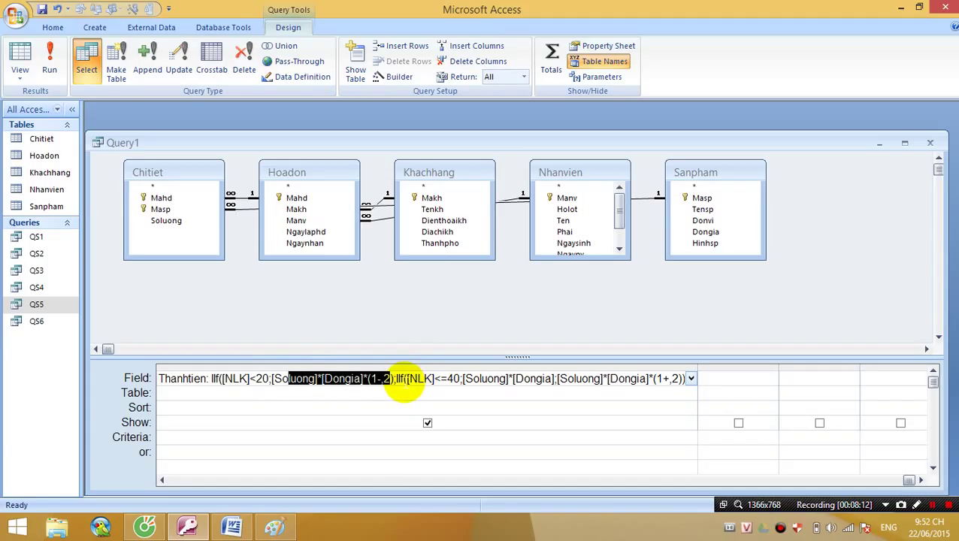
{"action": "left_click", "coordinate": [397, 379]}
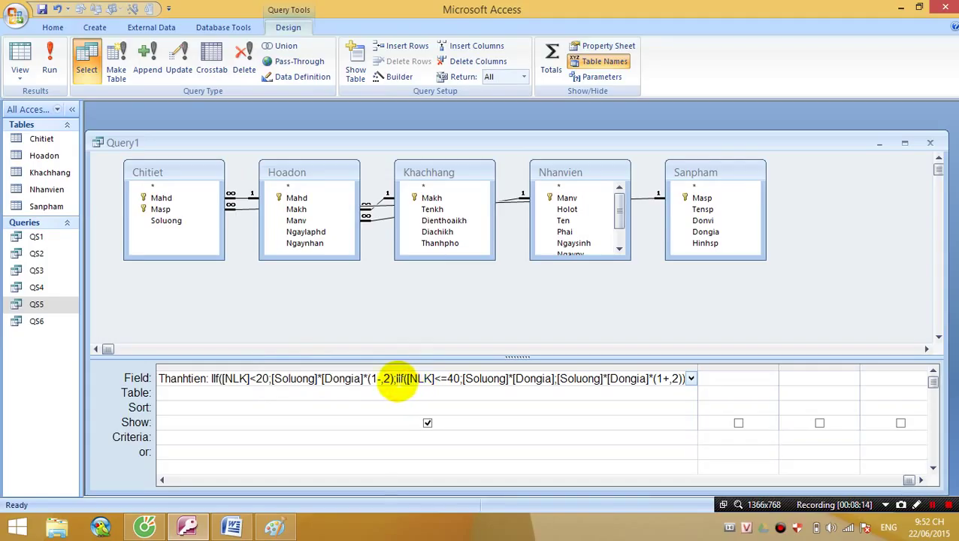
{"action": "left_click_drag", "start_coordinate": [392, 378], "coordinate": [445, 381]}
{"action": "left_click", "coordinate": [427, 379]}
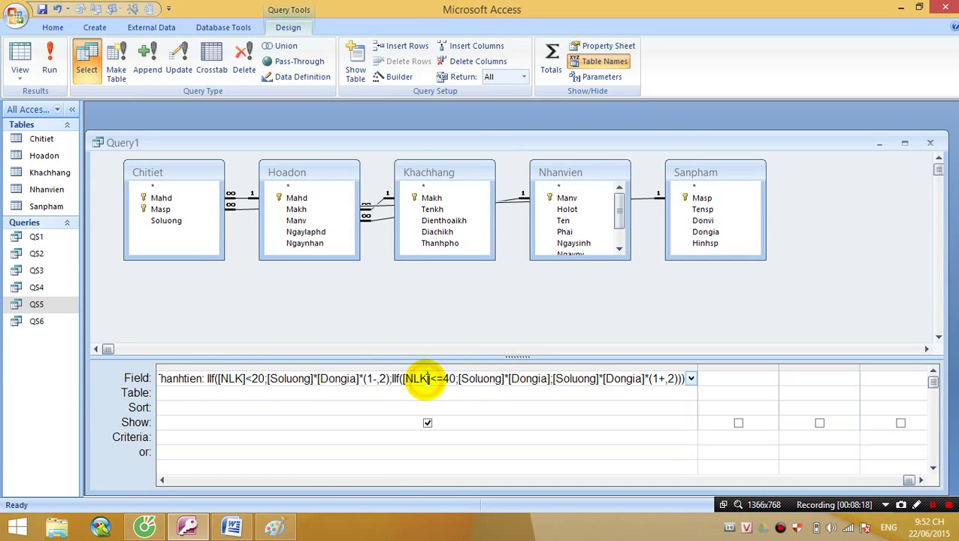
{"action": "double_click", "coordinate": [446, 379]}
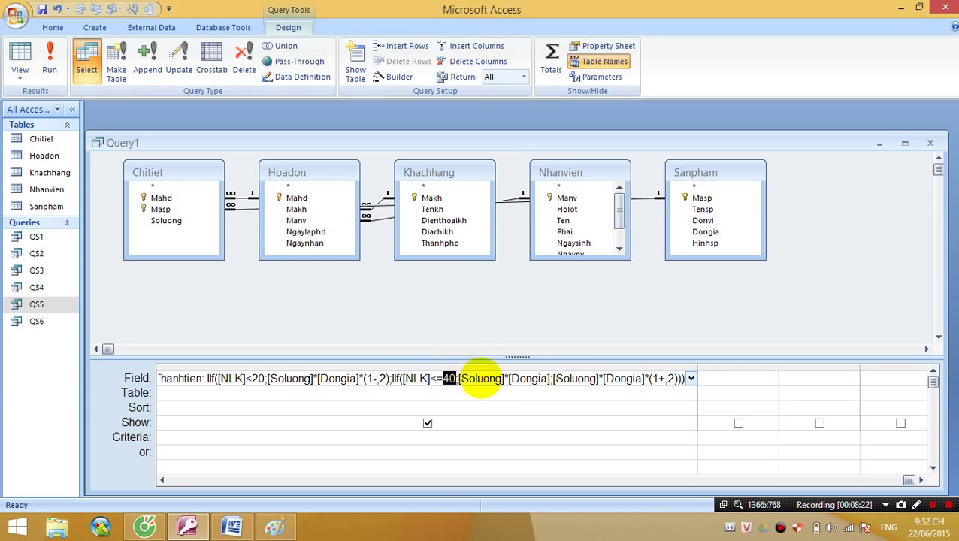
{"action": "left_click", "coordinate": [502, 379]}
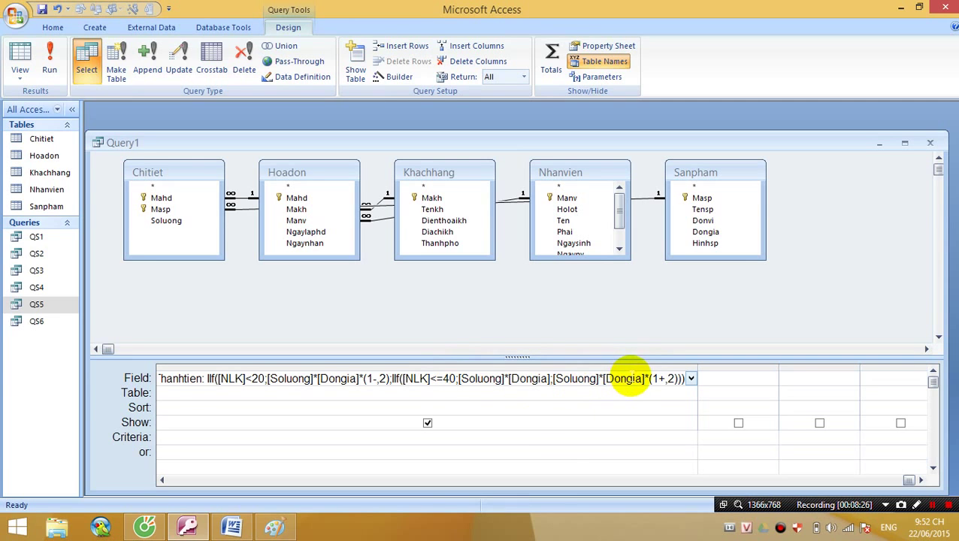
{"action": "left_click_drag", "start_coordinate": [553, 379], "coordinate": [670, 381]}
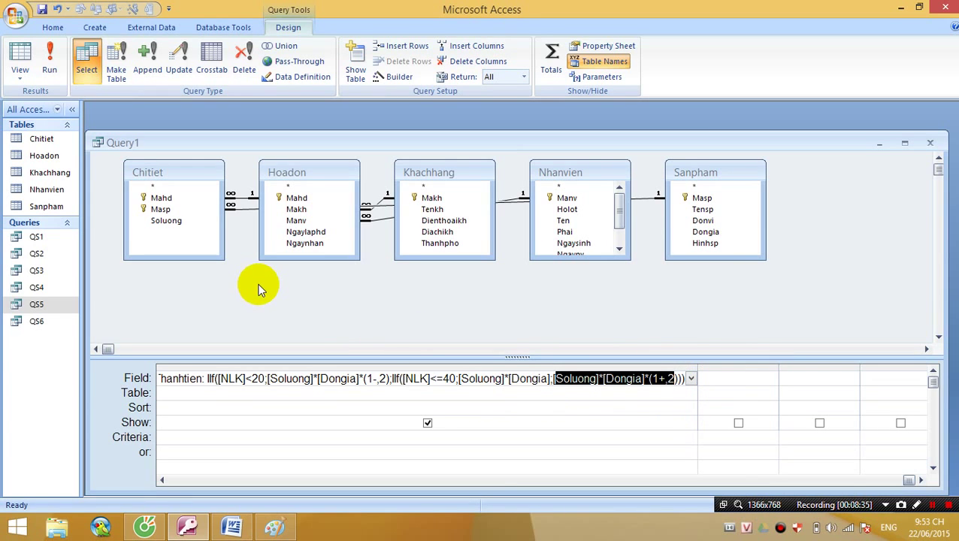
Step: Check the Thanhtien amounts of the first two records in Datasheet view against their NLK, Dongia and Soluong values
{"action": "left_click", "coordinate": [20, 57]}
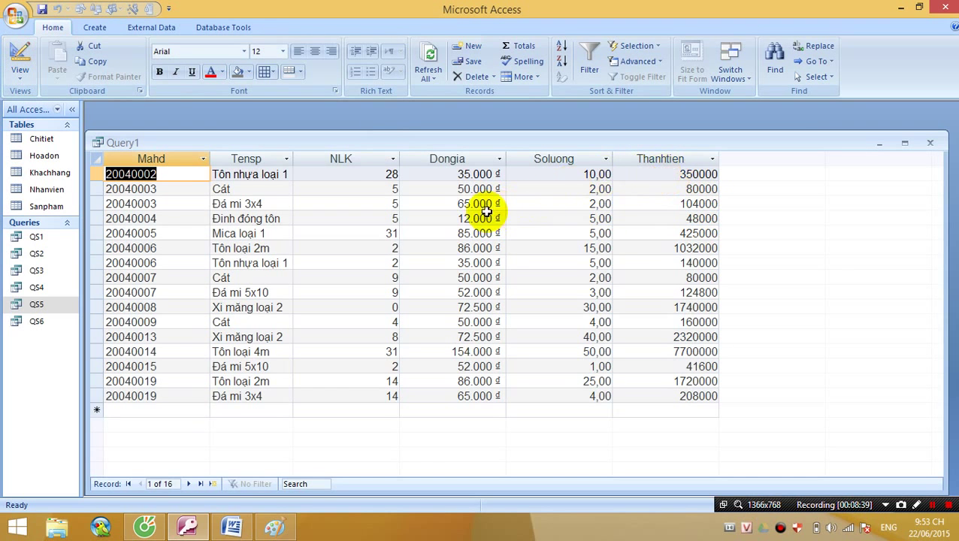
{"action": "double_click", "coordinate": [389, 175]}
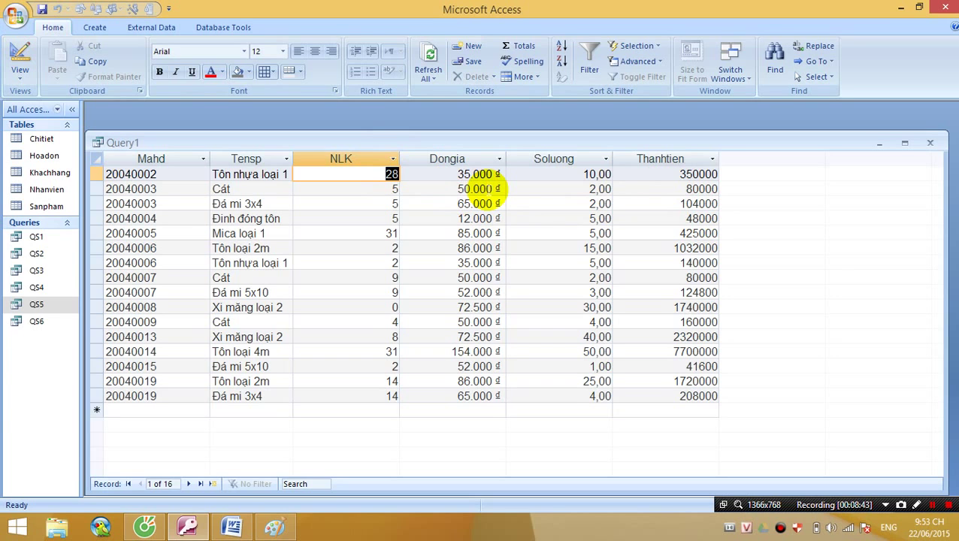
{"action": "left_click", "coordinate": [457, 175]}
{"action": "left_click", "coordinate": [555, 172]}
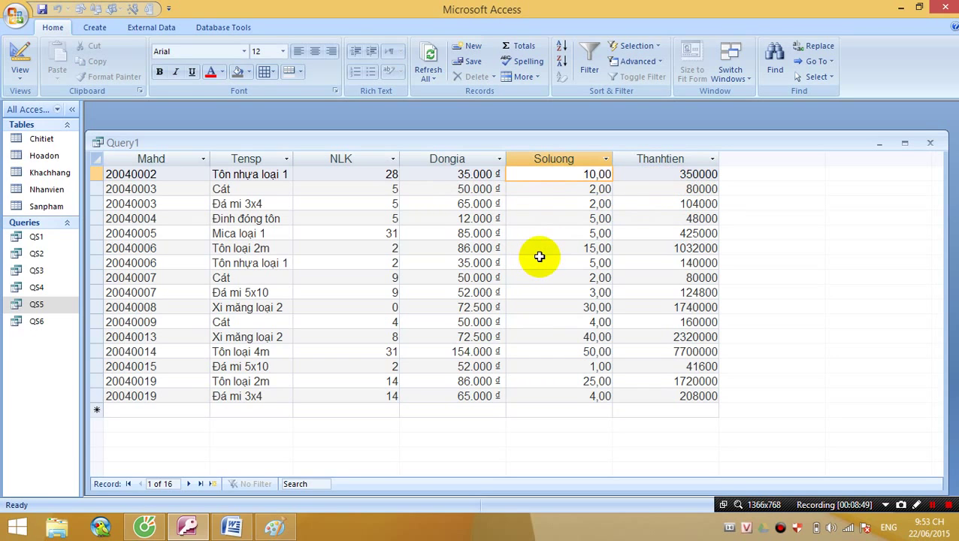
{"action": "left_click", "coordinate": [386, 190]}
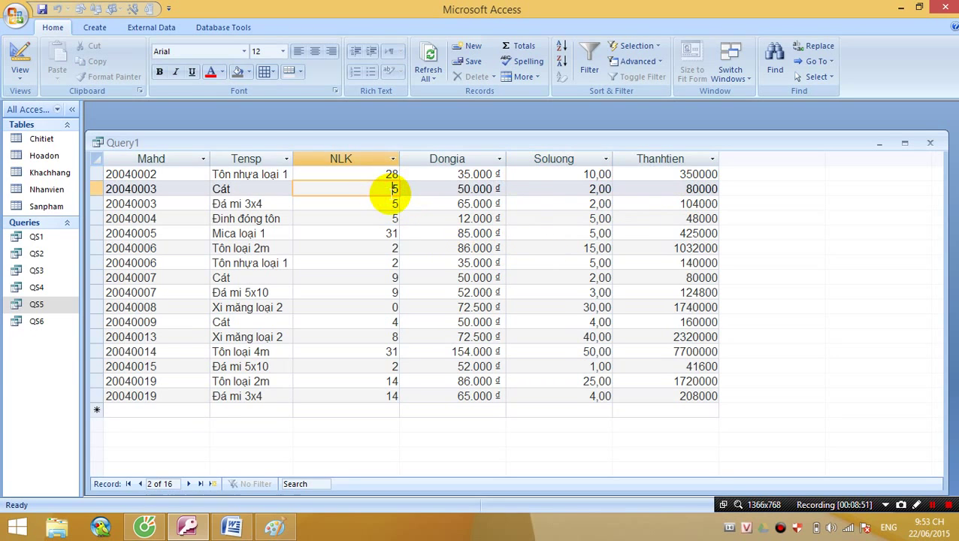
{"action": "left_click", "coordinate": [457, 187]}
{"action": "left_click_drag", "start_coordinate": [456, 188], "coordinate": [567, 183]}
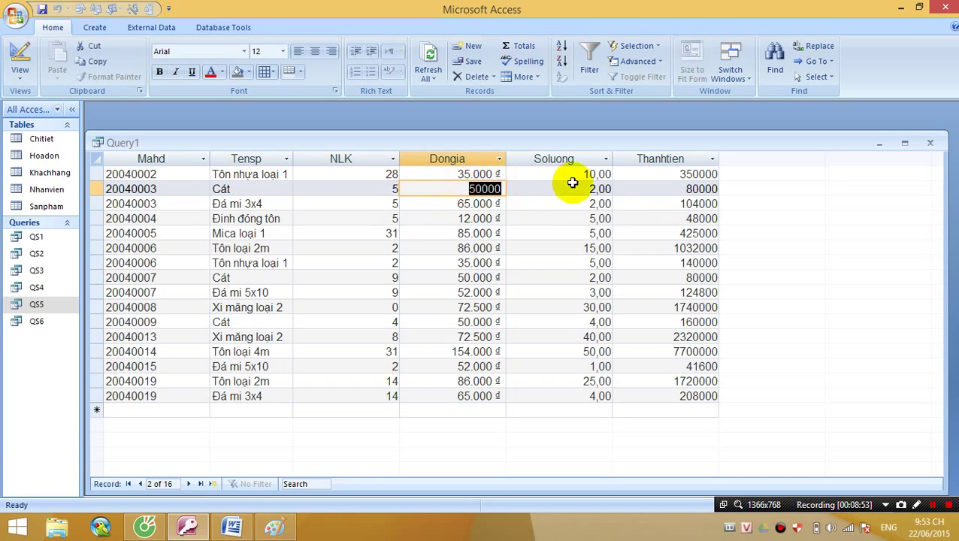
{"action": "left_click", "coordinate": [582, 186]}
{"action": "left_click", "coordinate": [703, 186]}
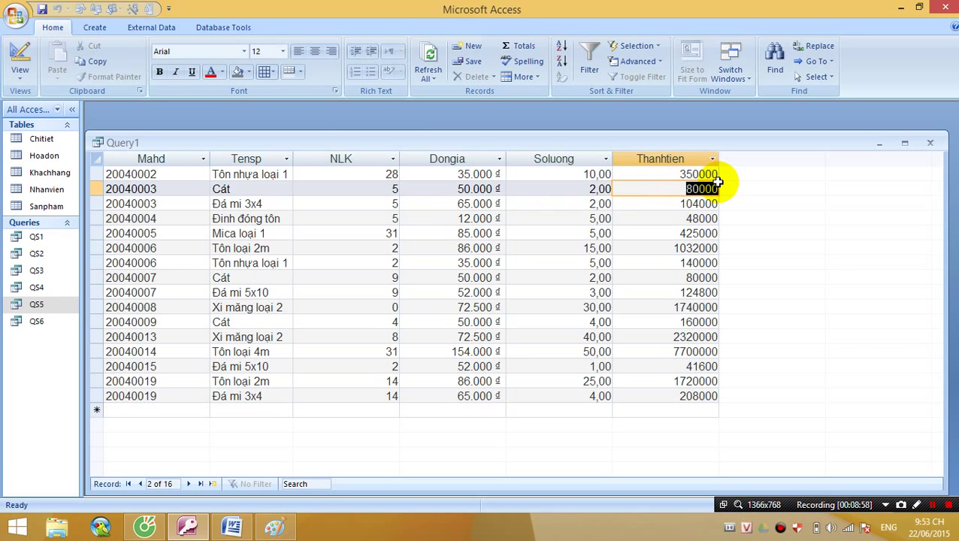
Step: Return to Design view and review the repeated Soluong and Dongia products in the Thanhtien expression
{"action": "left_click", "coordinate": [18, 60]}
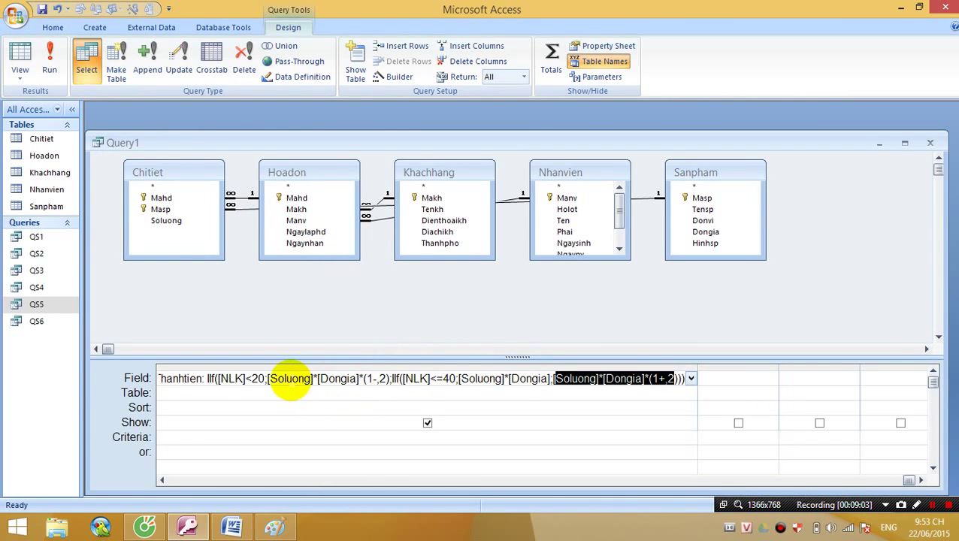
{"action": "left_click", "coordinate": [290, 378]}
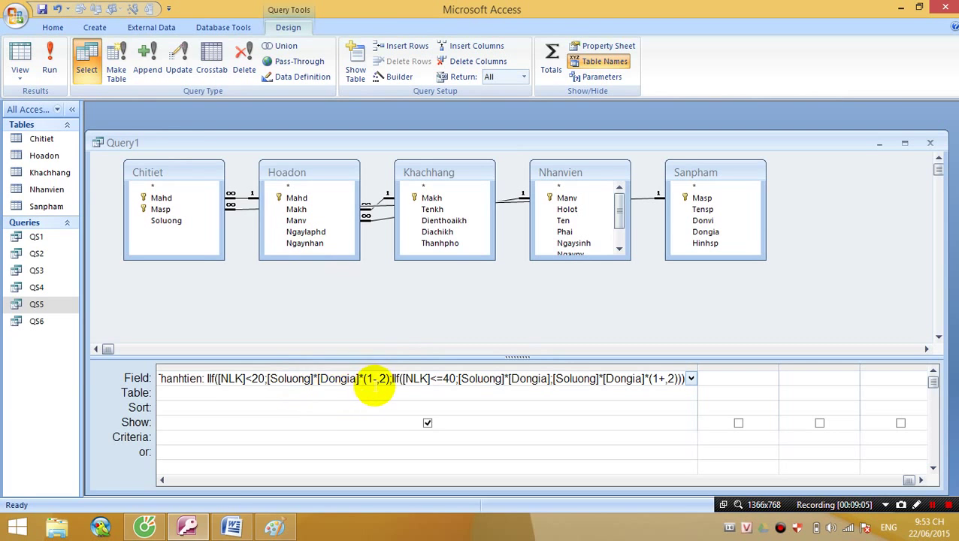
{"action": "left_click_drag", "start_coordinate": [279, 380], "coordinate": [331, 381]}
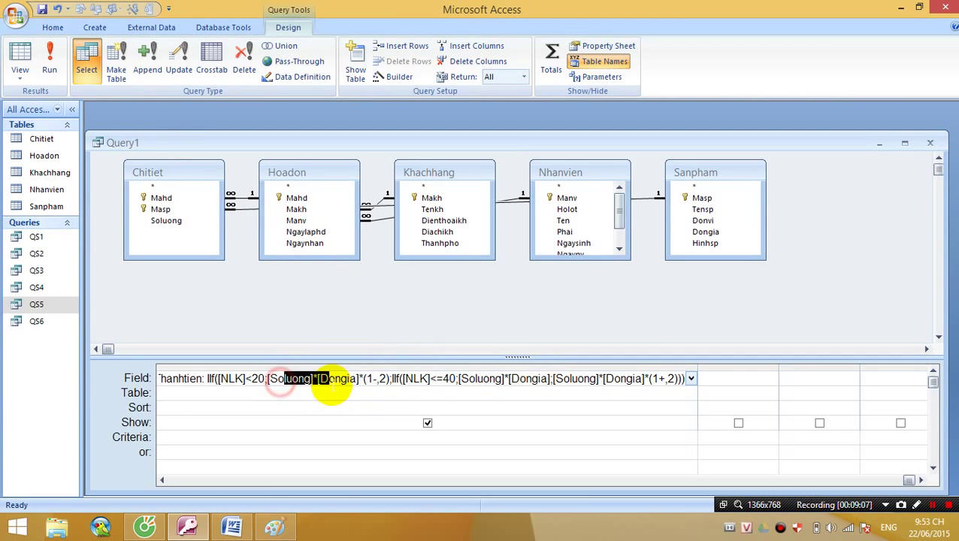
{"action": "left_click", "coordinate": [504, 379]}
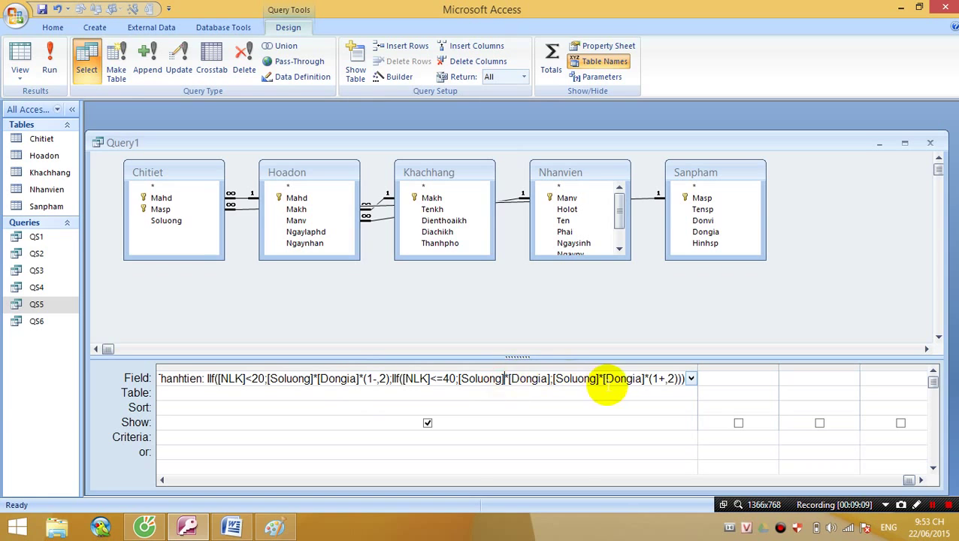
Step: Strip the Soluong and Dongia products from the Thanhtien IIf branches, leaving only the factors (1-,2), 1 and (1+,2)
{"action": "left_click", "coordinate": [554, 381]}
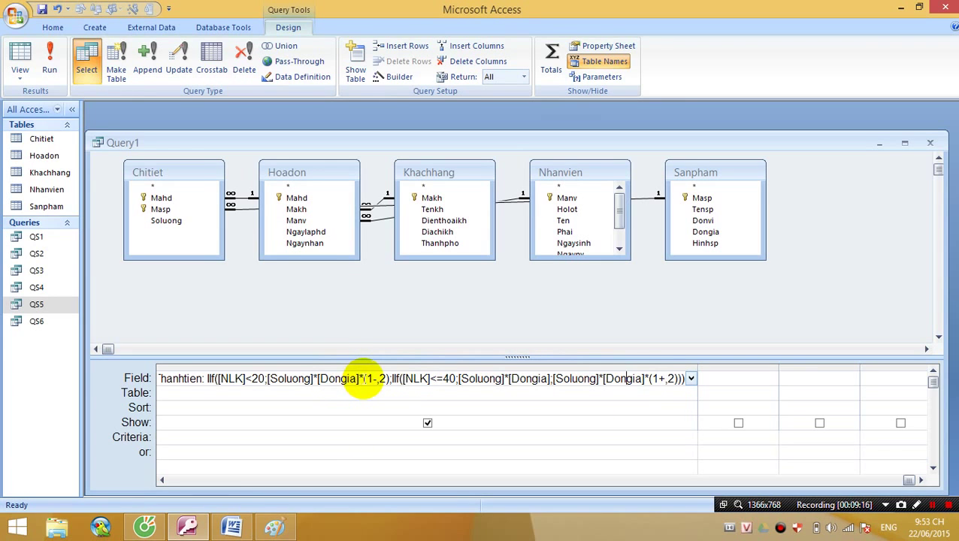
{"action": "left_click_drag", "start_coordinate": [361, 377], "coordinate": [271, 378]}
{"action": "key", "text": "Delete"}
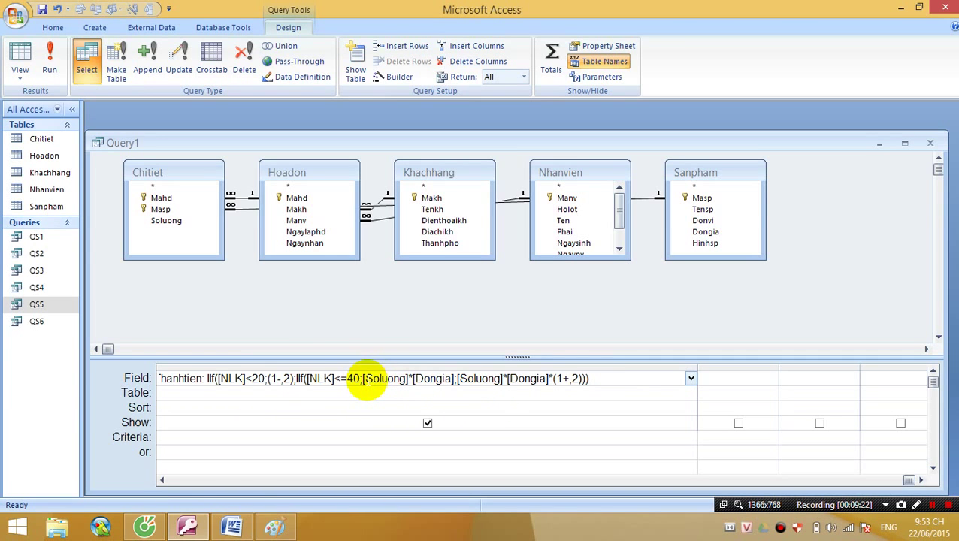
{"action": "left_click_drag", "start_coordinate": [365, 378], "coordinate": [451, 378]}
{"action": "key", "text": "Delete"}
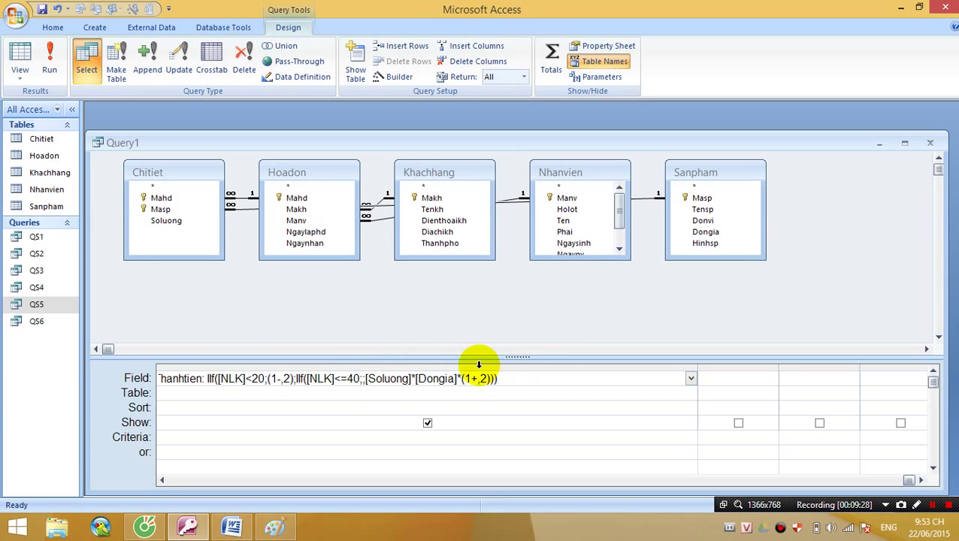
{"action": "type", "text": "1"}
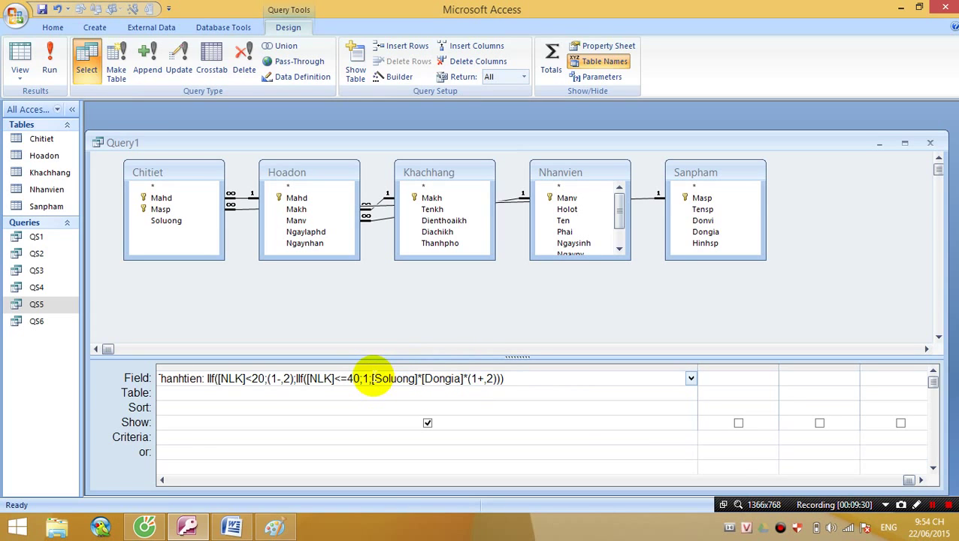
{"action": "left_click", "coordinate": [372, 379]}
{"action": "left_click_drag", "start_coordinate": [442, 379], "coordinate": [466, 387]}
{"action": "key", "text": "ctrl+x"}
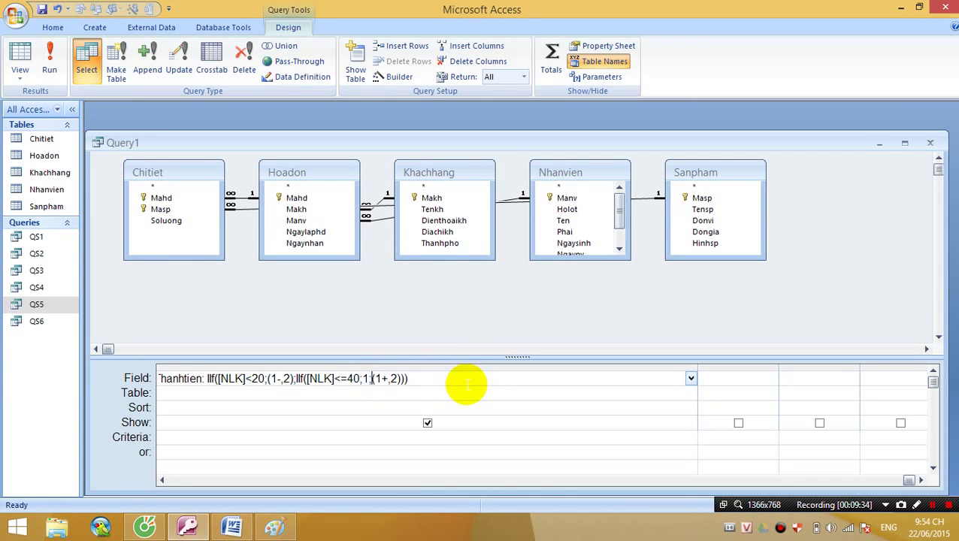
Step: Multiply the whole Thanhtien IIf result by Soluong*Dongia and check the amounts in Datasheet view before returning to Design view
{"action": "left_click", "coordinate": [464, 379]}
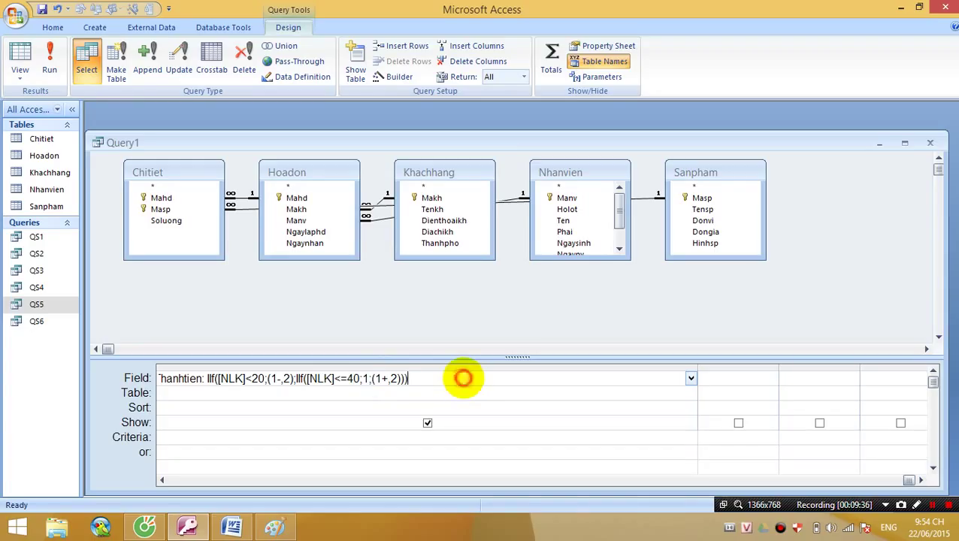
{"action": "type", "text": "*Soluong*Dongia"}
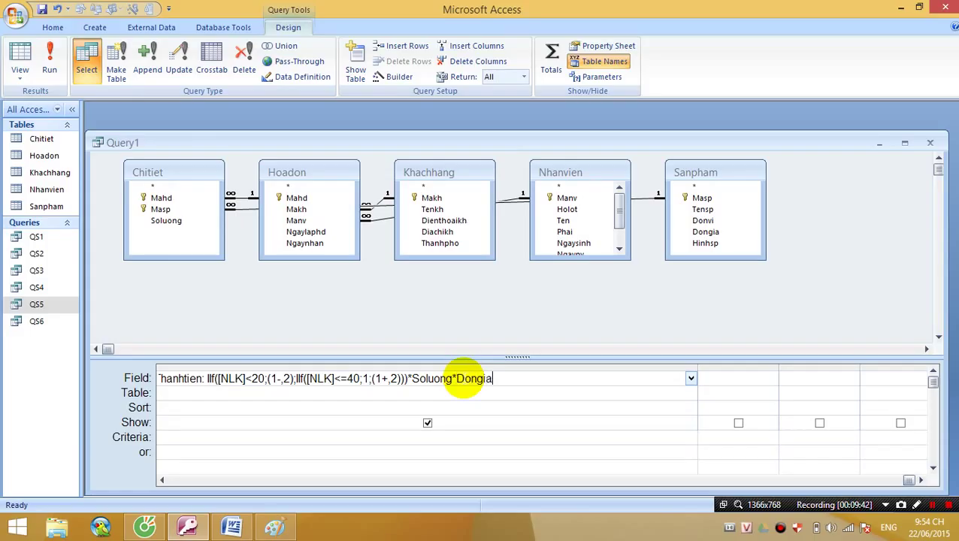
{"action": "key", "text": "Return"}
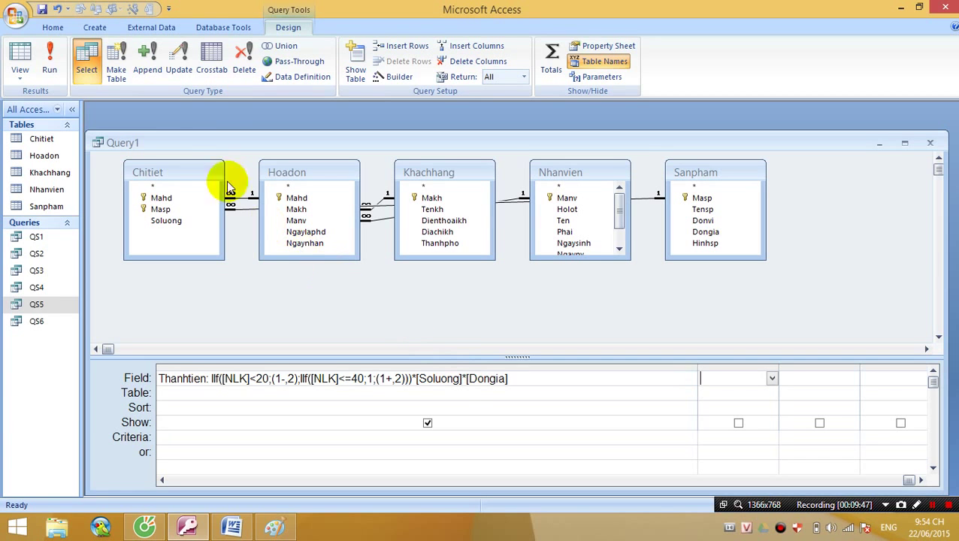
{"action": "left_click", "coordinate": [21, 56]}
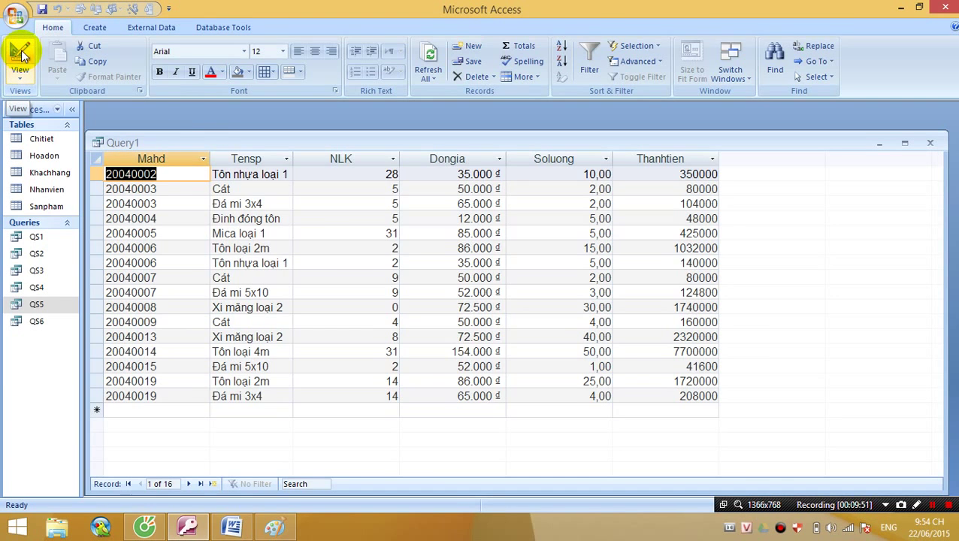
{"action": "left_click", "coordinate": [20, 54]}
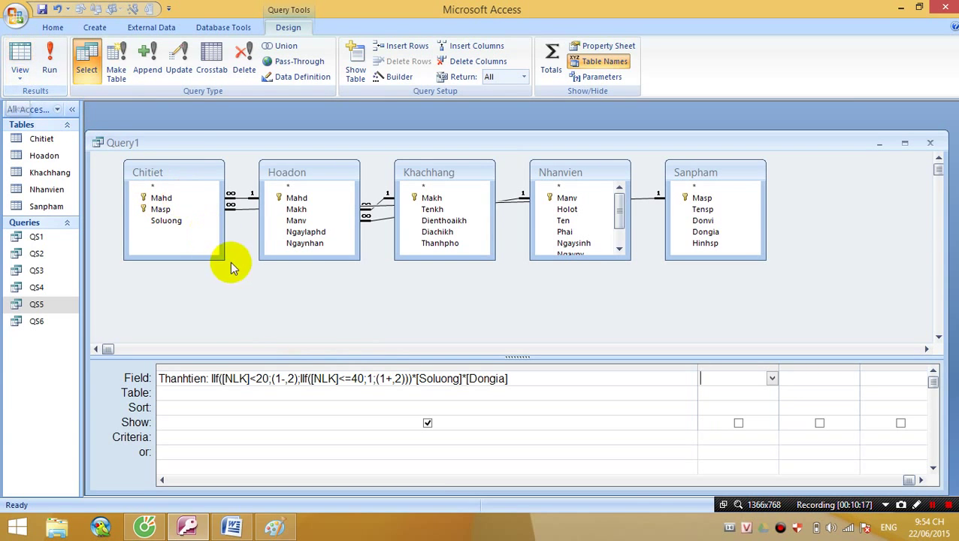
Step: Set the Format property of the Thanhtien column to Currency
{"action": "left_click", "coordinate": [259, 304]}
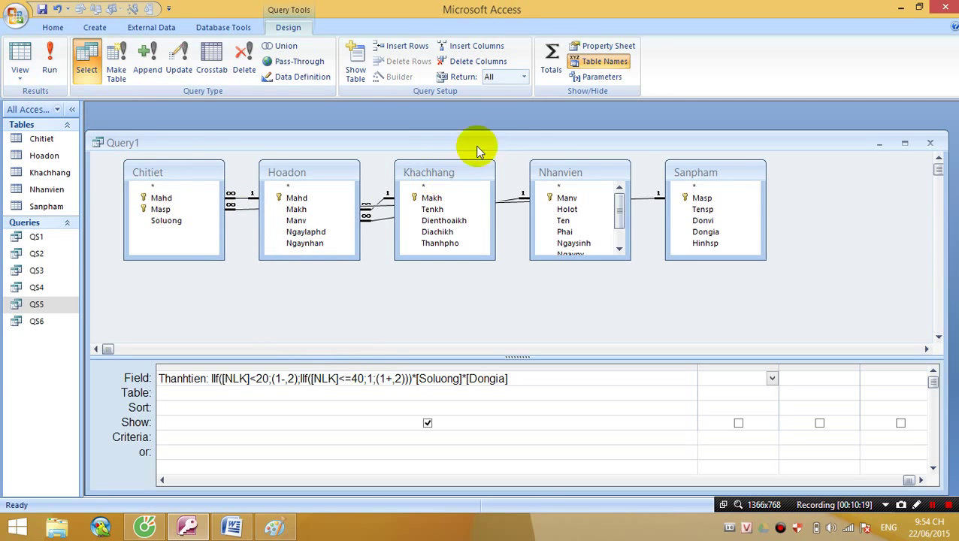
{"action": "left_click", "coordinate": [599, 47]}
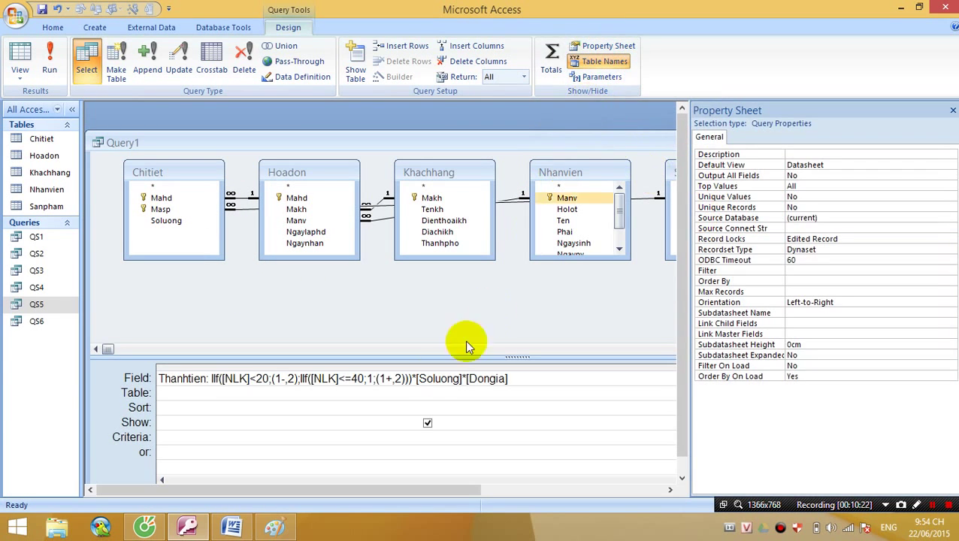
{"action": "left_click", "coordinate": [243, 368]}
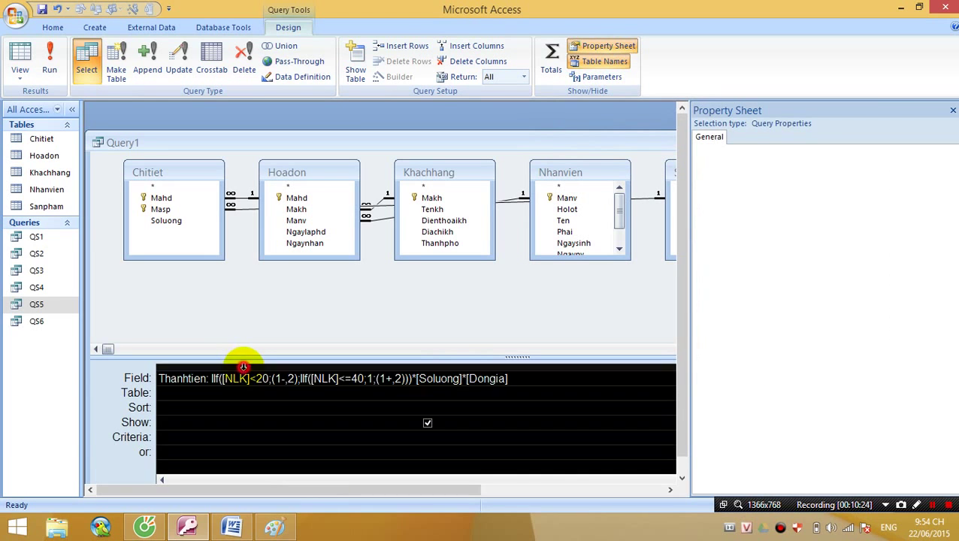
{"action": "left_click", "coordinate": [831, 165]}
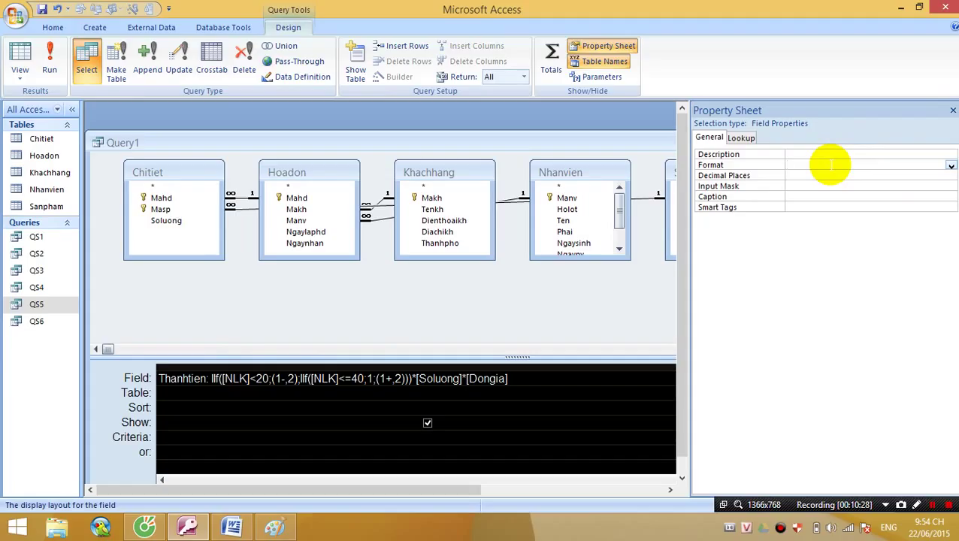
{"action": "type", "text": "currency"}
{"action": "key", "text": "Return"}
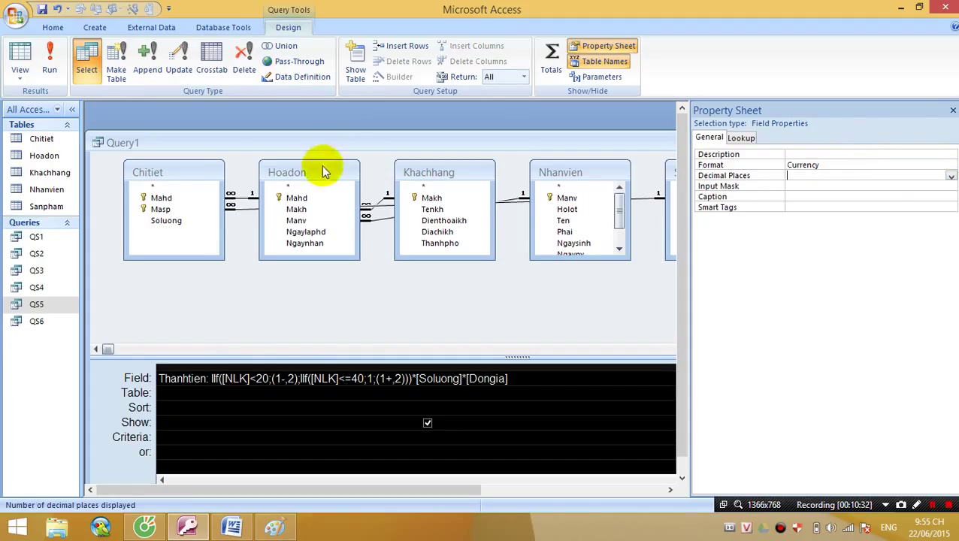
Step: Check the Currency formatting of the first two Thanhtien amounts in Datasheet view and return to Design view
{"action": "left_click", "coordinate": [18, 59]}
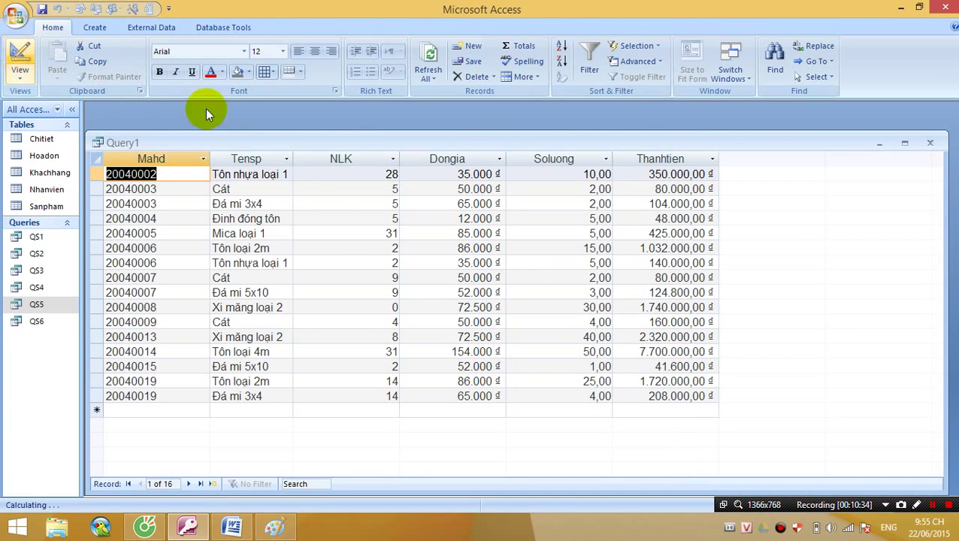
{"action": "left_click", "coordinate": [687, 176]}
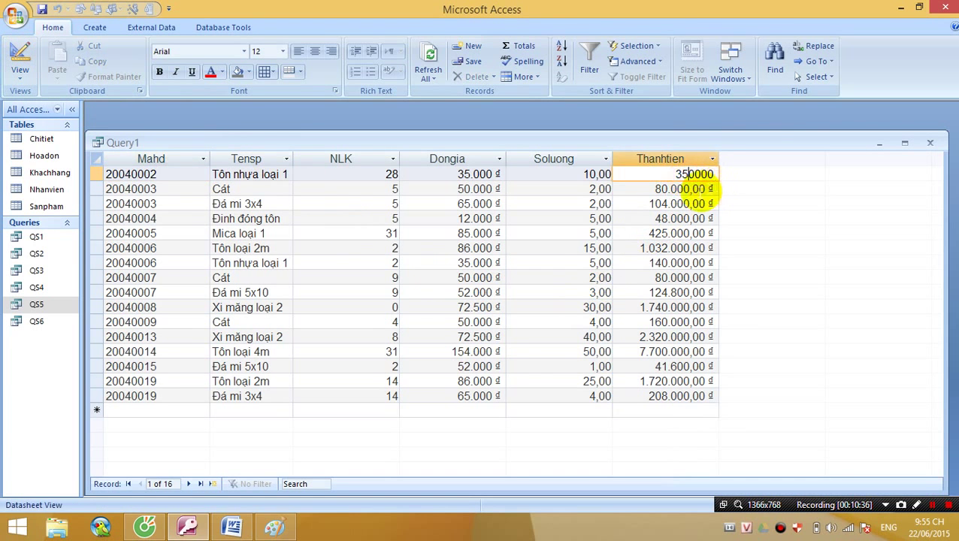
{"action": "left_click", "coordinate": [705, 189]}
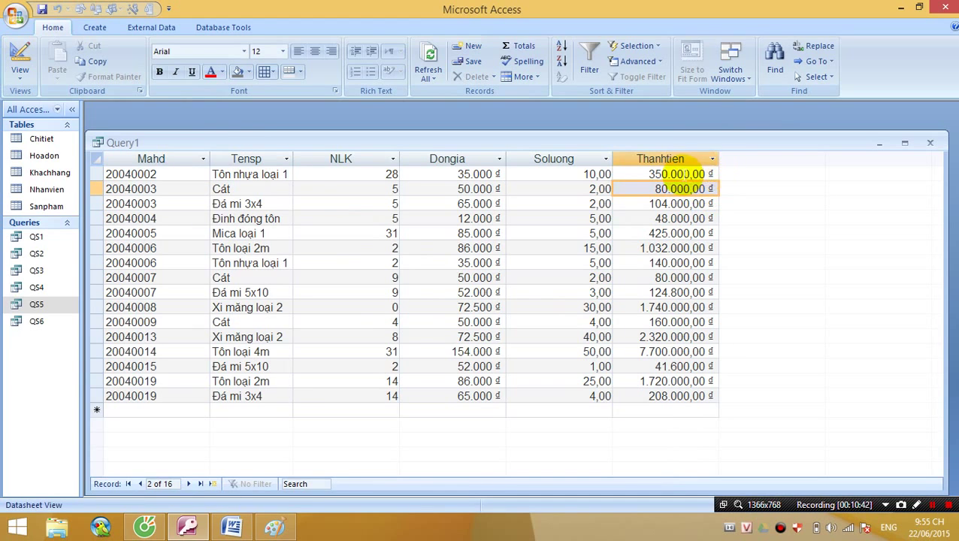
{"action": "left_click", "coordinate": [20, 51]}
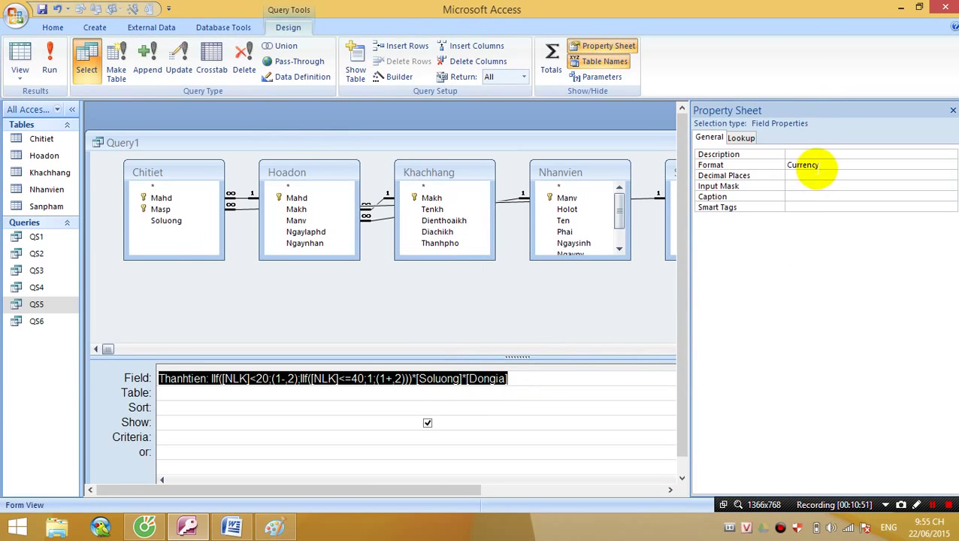
Step: Replace the Thanhtien column's Format with the custom pattern #.##0 $
{"action": "left_click", "coordinate": [822, 165]}
{"action": "left_click", "coordinate": [774, 163]}
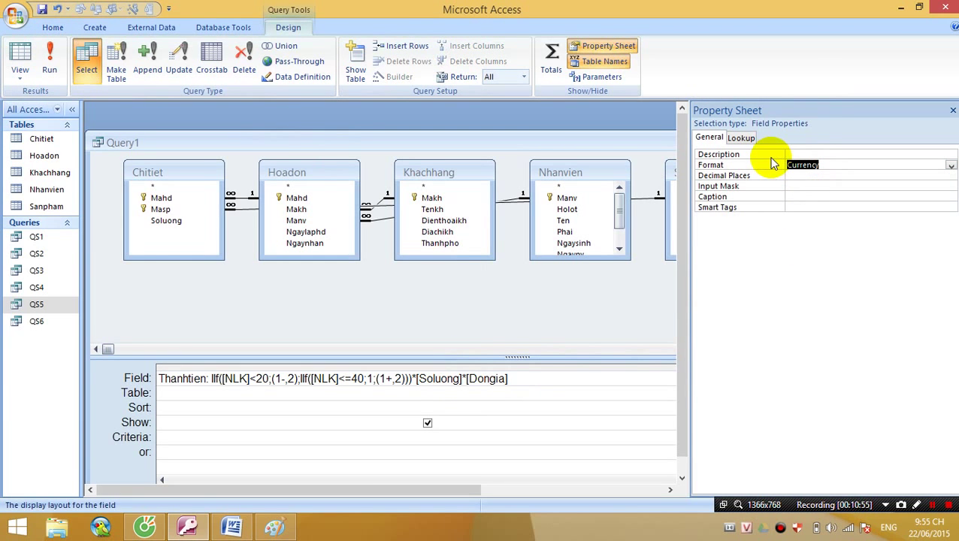
{"action": "type", "text": "#,"}
{"action": "type", "text": "#"}
{"action": "type", "text": "#0 $"}
{"action": "key", "text": "Return"}
Step: Run the query to inspect how the first three Thanhtien amounts display with the custom format, and return to Design view
{"action": "left_click", "coordinate": [49, 58]}
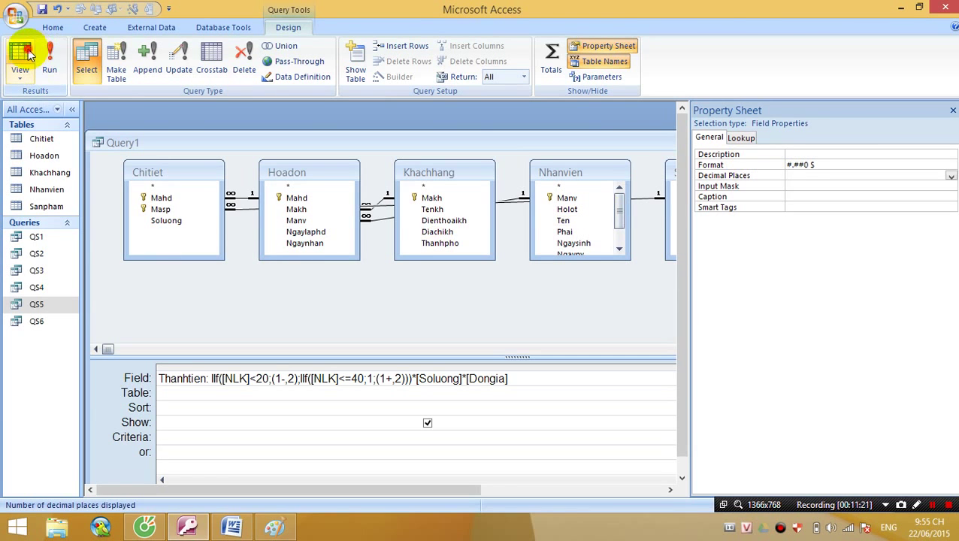
{"action": "left_click", "coordinate": [699, 174]}
{"action": "left_click", "coordinate": [702, 188]}
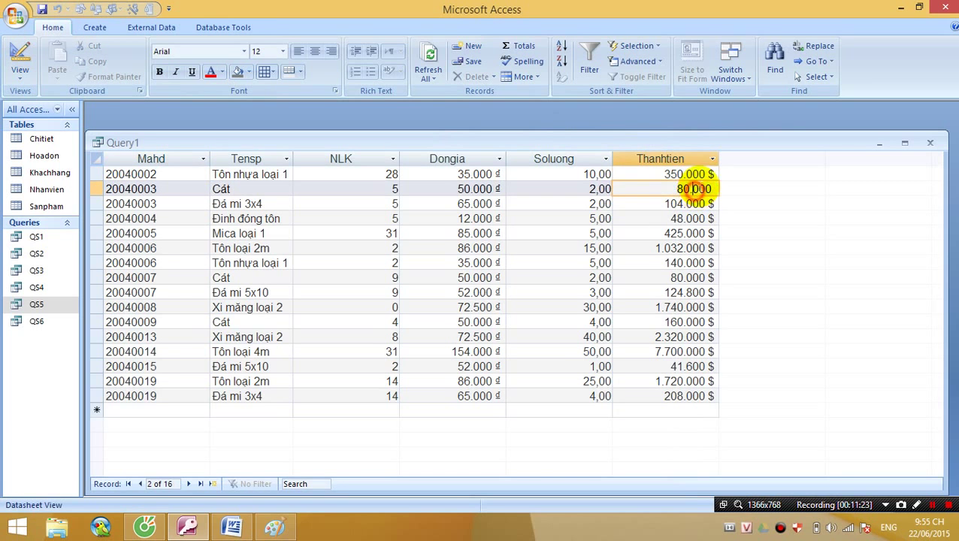
{"action": "left_click", "coordinate": [714, 203]}
{"action": "left_click", "coordinate": [705, 174]}
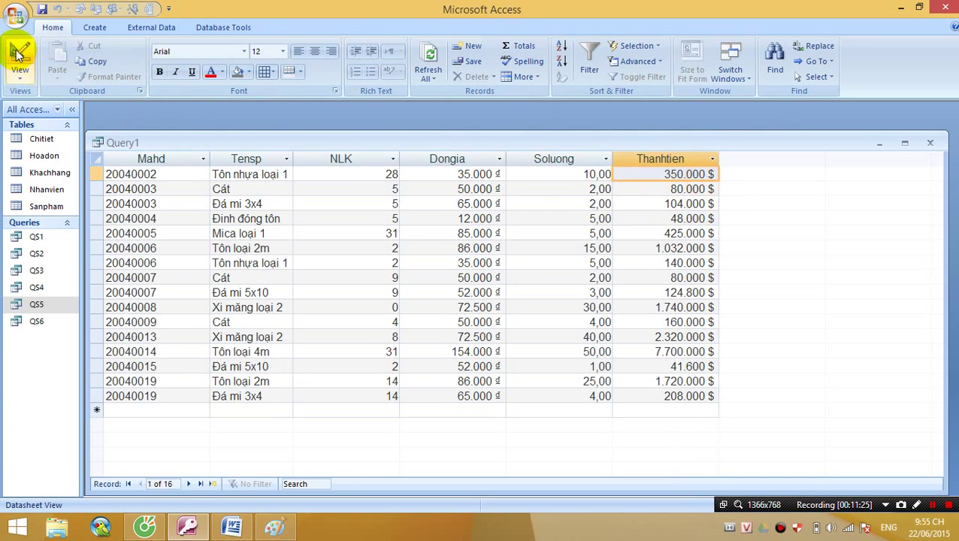
{"action": "left_click", "coordinate": [18, 49]}
Step: Try to change the Thanhtien Format to #,##0 $ with a comma separator, and reselect the column to check the entry
{"action": "left_click", "coordinate": [797, 165]}
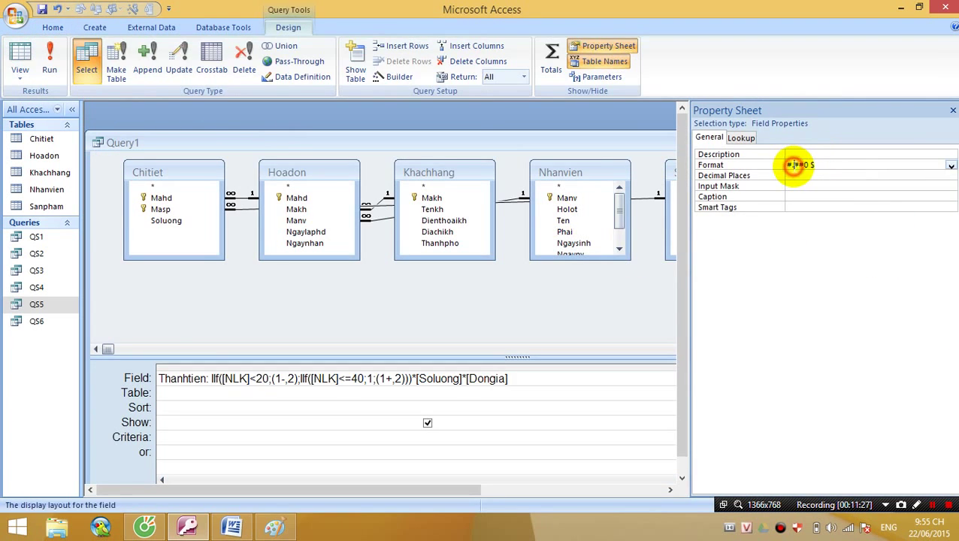
{"action": "key", "text": "BackSpace"}
{"action": "key", "text": "BackSpace"}
{"action": "key", "text": "BackSpace"}
{"action": "type", "text": ",##"}
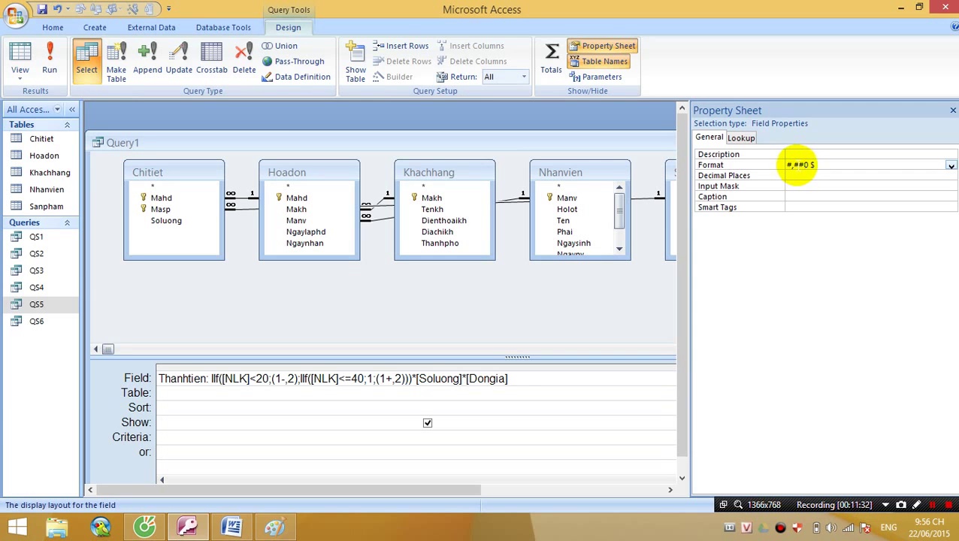
{"action": "left_click", "coordinate": [399, 323]}
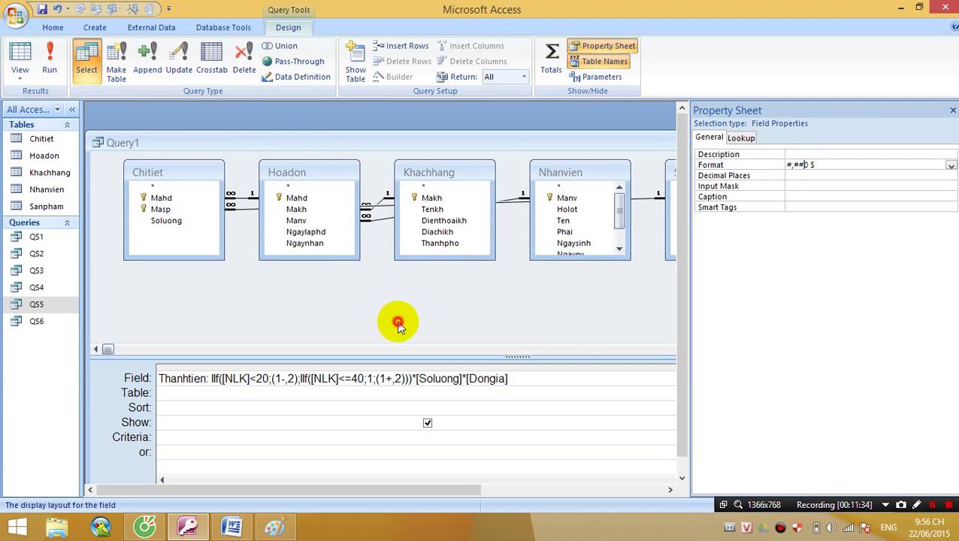
{"action": "left_click", "coordinate": [484, 304]}
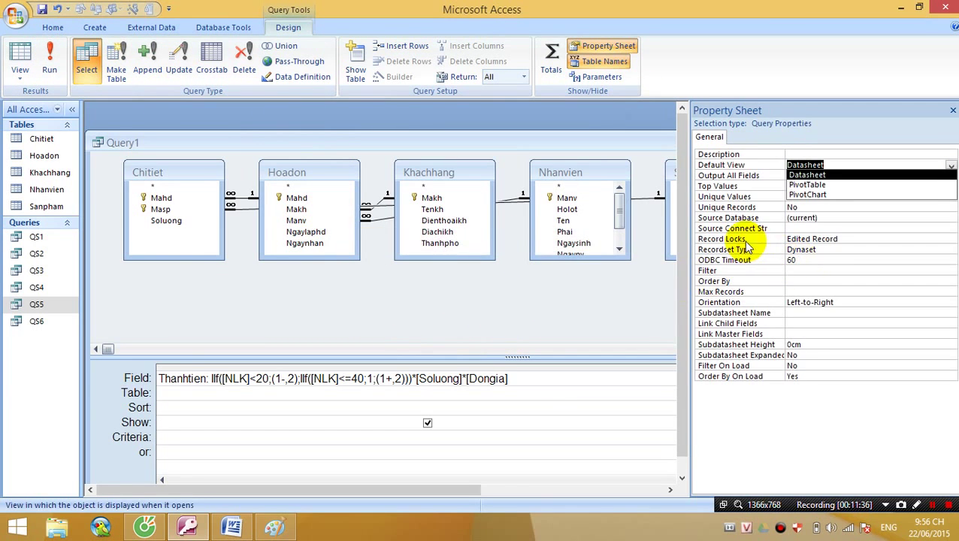
{"action": "left_click", "coordinate": [483, 364]}
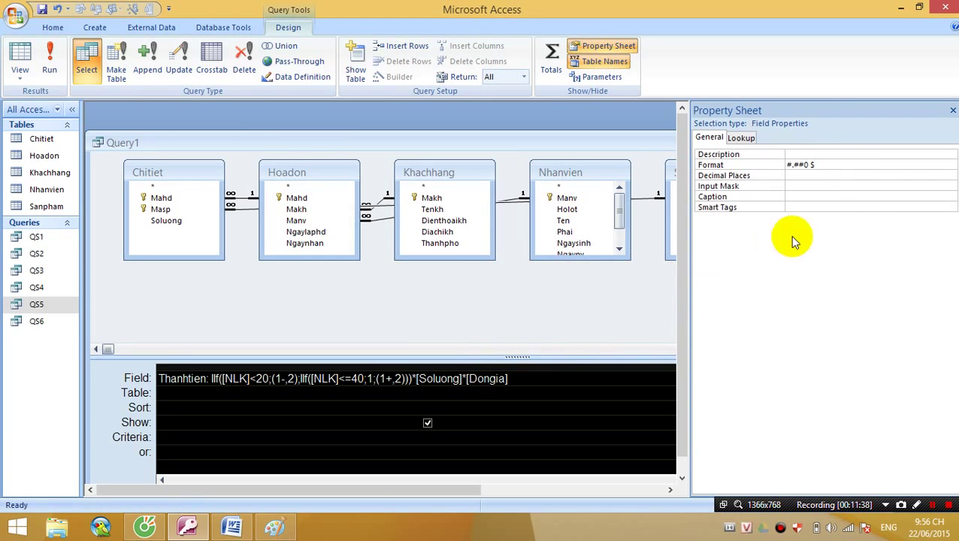
{"action": "left_click", "coordinate": [698, 181]}
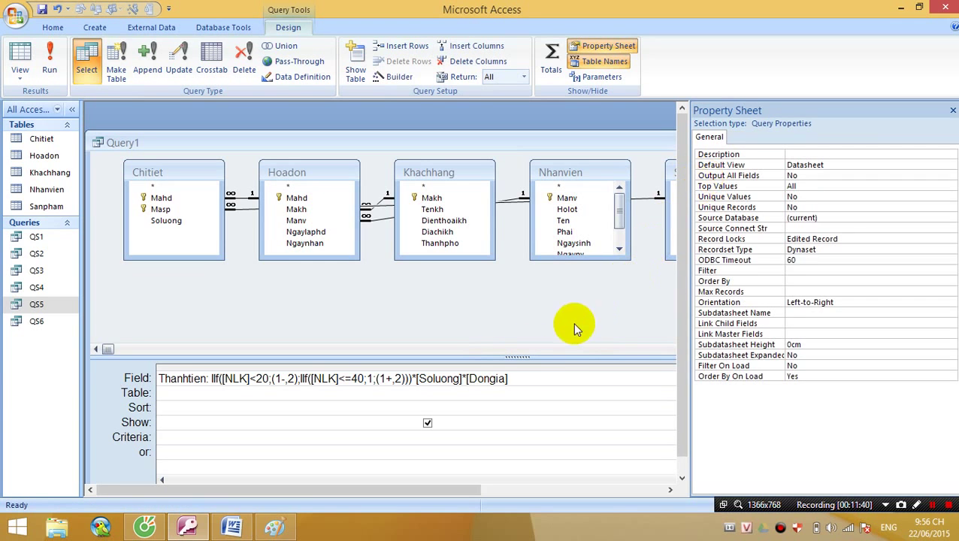
Step: Change the Thanhtien column's Format to #,000 $
{"action": "left_click", "coordinate": [528, 365]}
{"action": "left_click", "coordinate": [798, 165]}
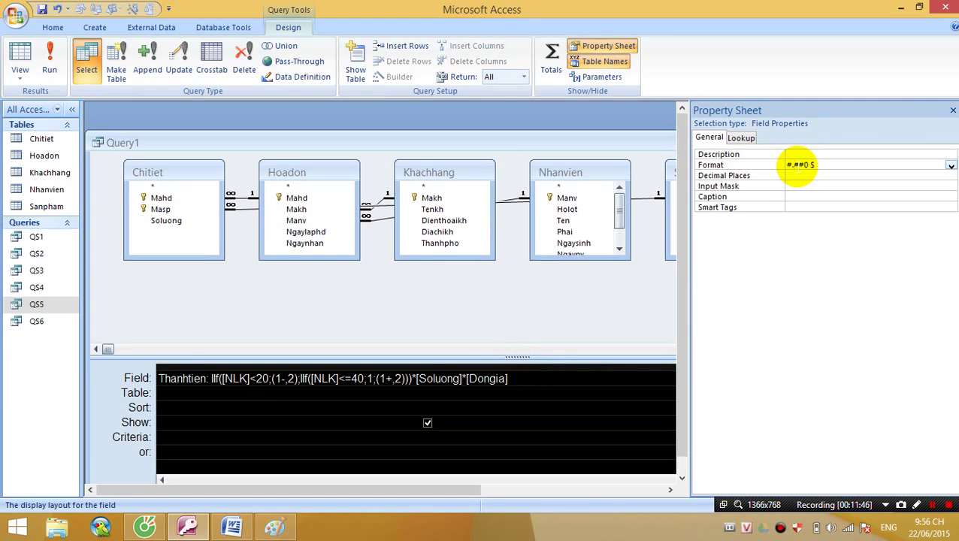
{"action": "key", "text": "Return"}
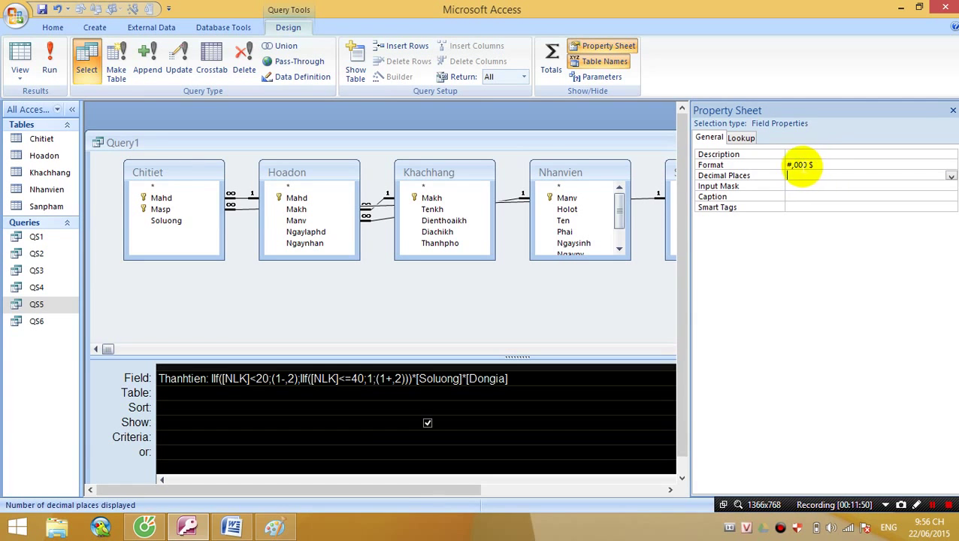
Step: Examine the digits after the comma in the first Thanhtien amount in Datasheet view, and return to Design view
{"action": "left_click", "coordinate": [19, 56]}
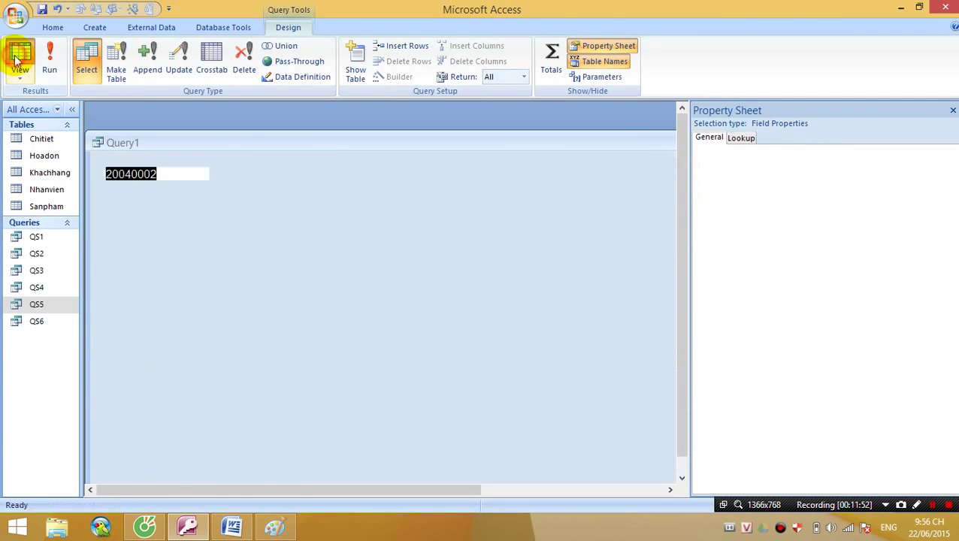
{"action": "left_click", "coordinate": [689, 175]}
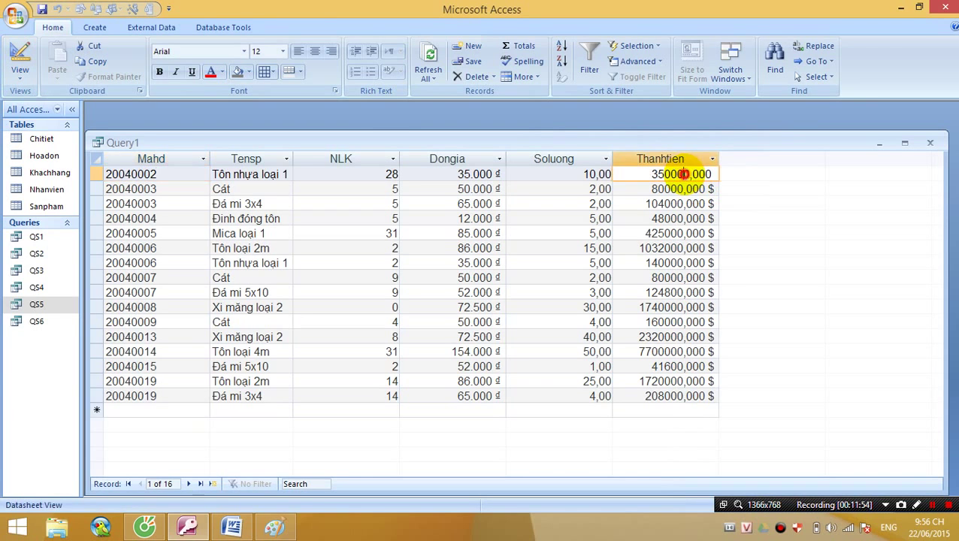
{"action": "double_click", "coordinate": [702, 175]}
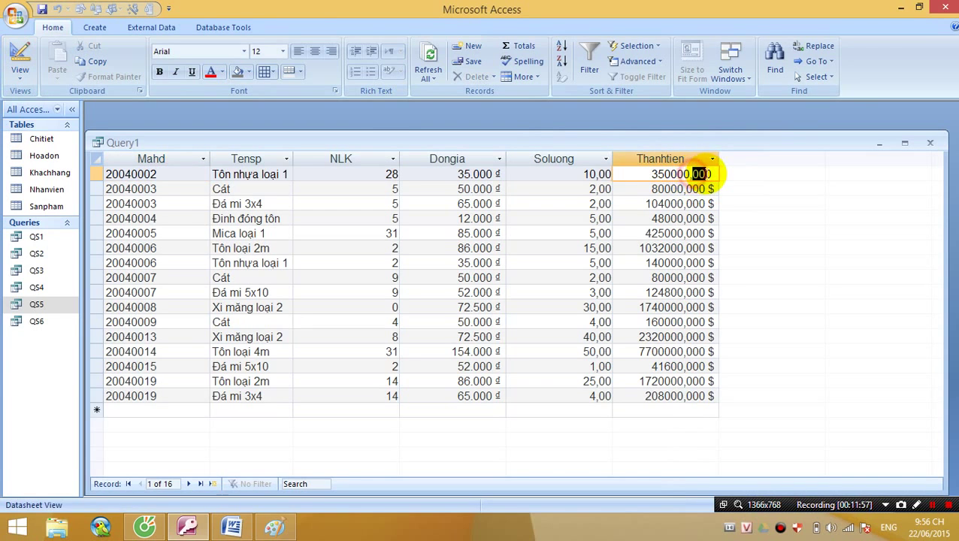
{"action": "left_click", "coordinate": [19, 56]}
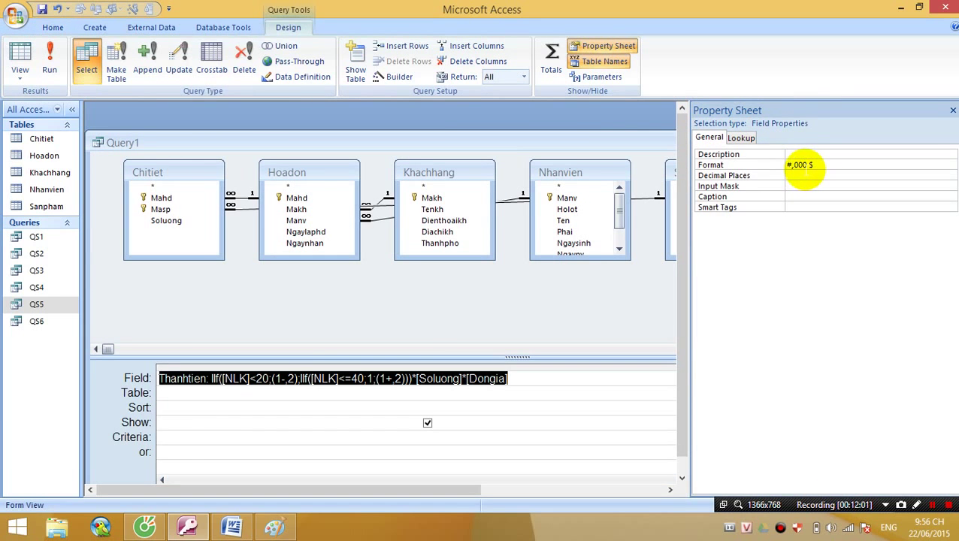
Step: Run the query to check how the #,000 $ format displays the first Thanhtien amount, and return to Design view
{"action": "left_click", "coordinate": [18, 54]}
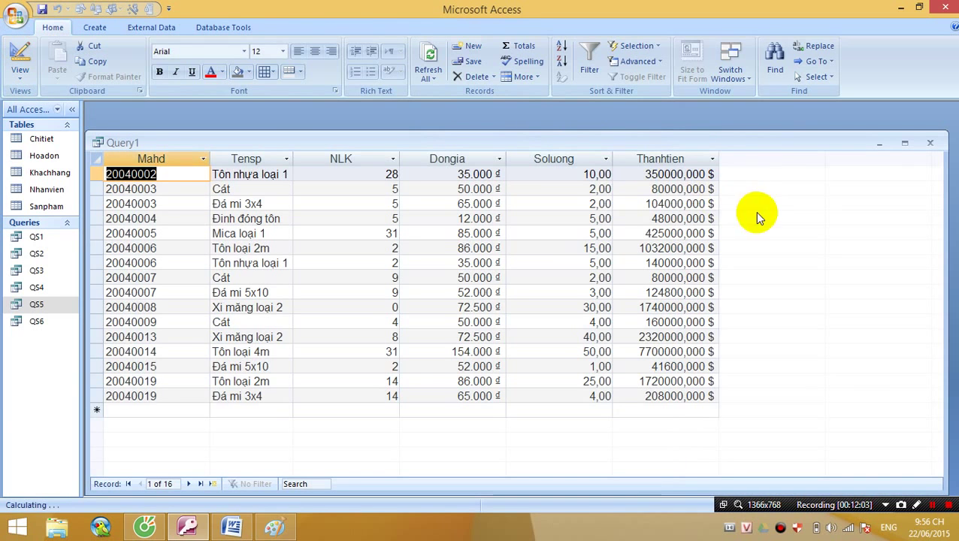
{"action": "left_click", "coordinate": [666, 174]}
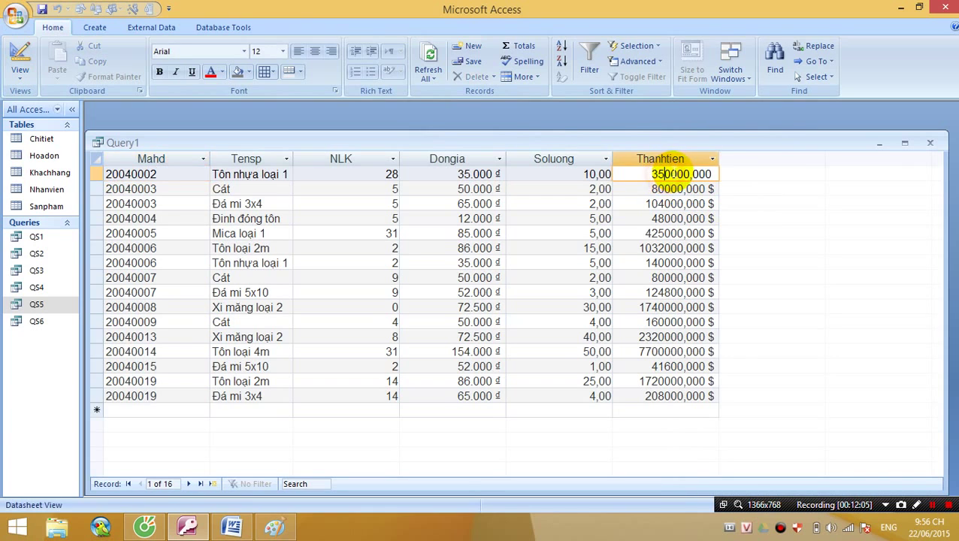
{"action": "left_click", "coordinate": [18, 53]}
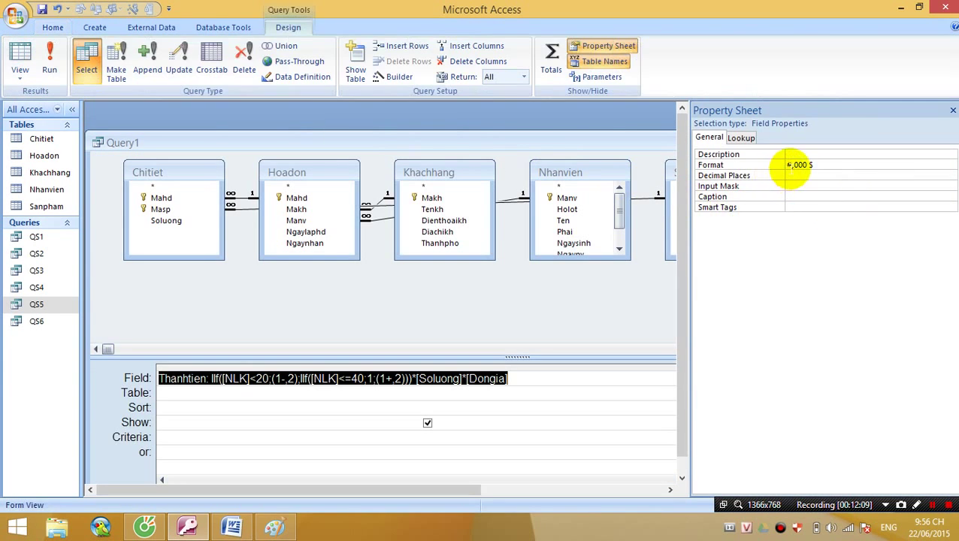
Step: Change the Thanhtien column's Format to #.##0 $ and check the amounts in Datasheet view before returning to Design view
{"action": "left_click", "coordinate": [803, 165]}
{"action": "left_click_drag", "start_coordinate": [807, 165], "coordinate": [793, 165]}
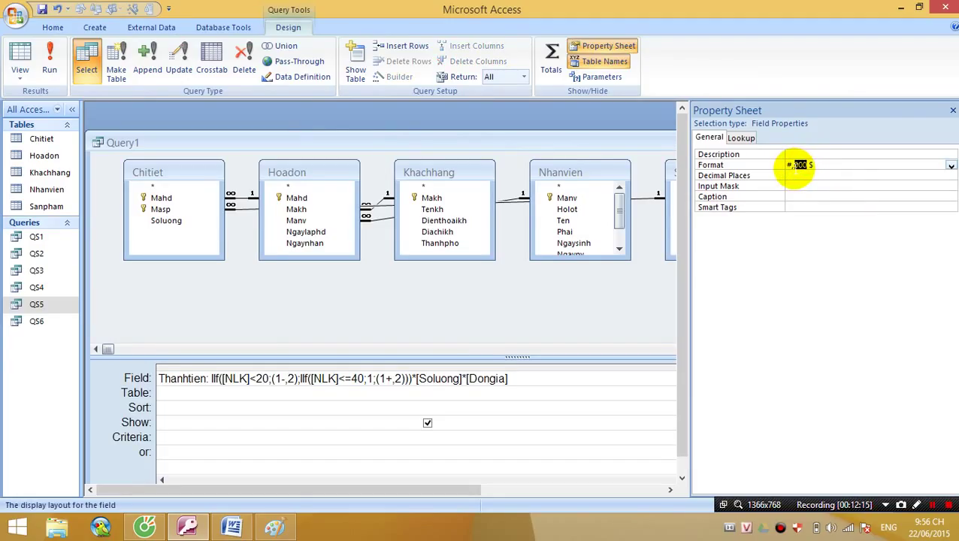
{"action": "key", "text": "BackSpace"}
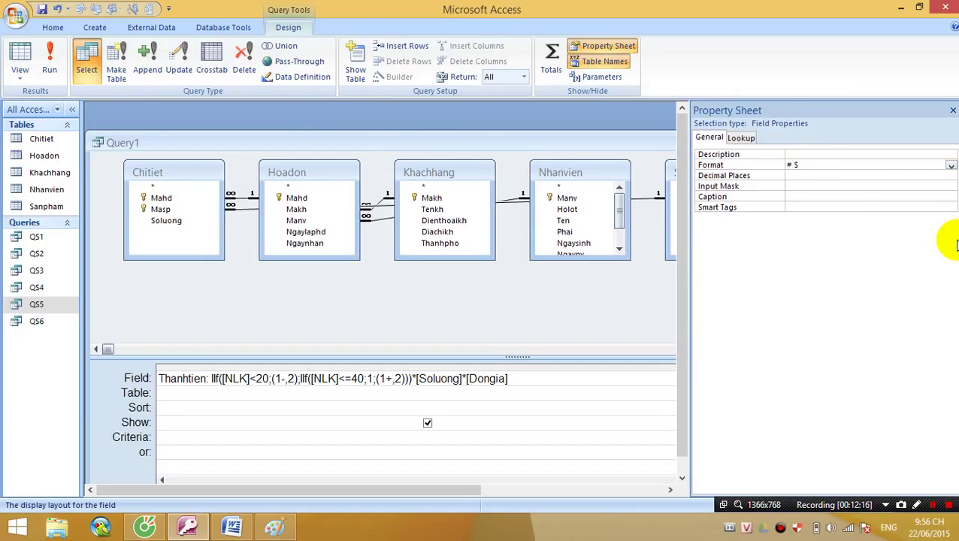
{"action": "type", "text": ",##0"}
{"action": "key", "text": "Return"}
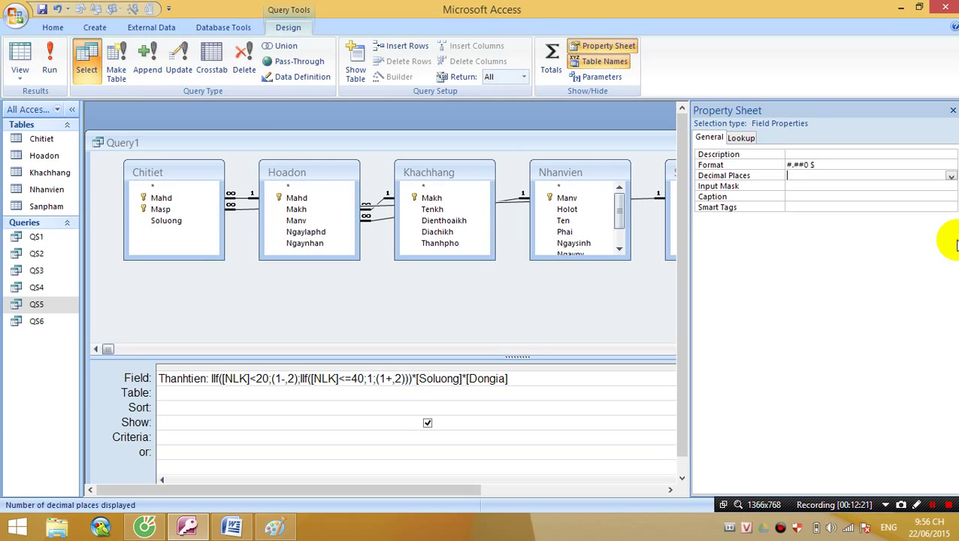
{"action": "left_click", "coordinate": [20, 60]}
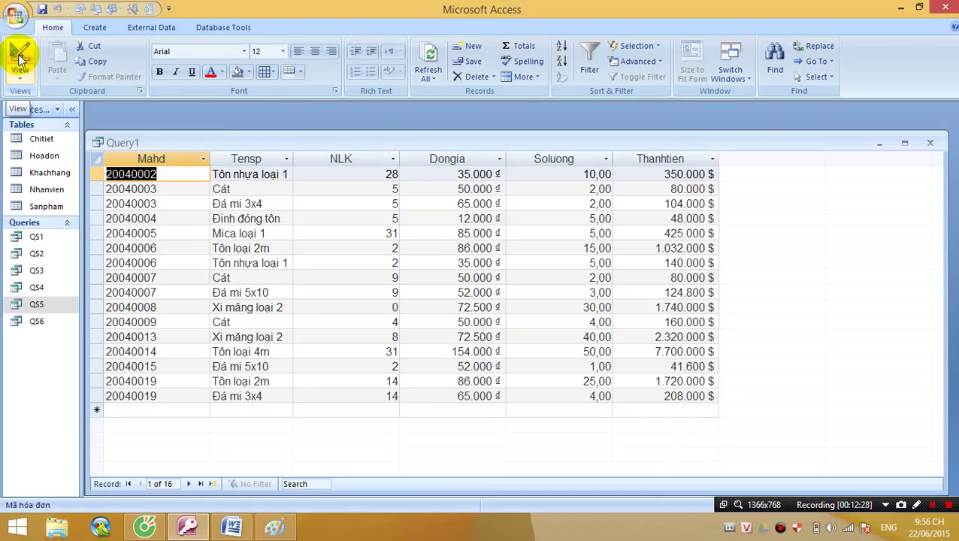
{"action": "left_click", "coordinate": [20, 59]}
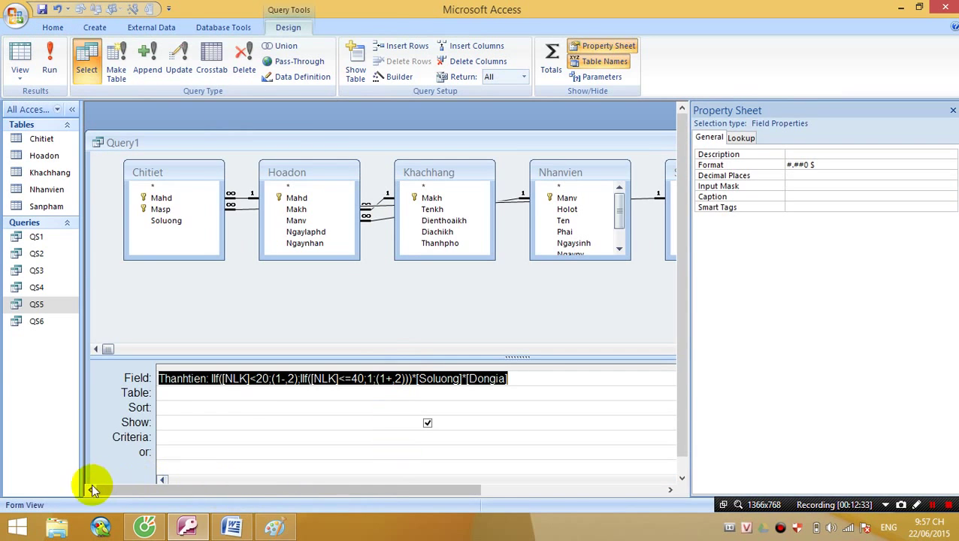
Step: Set the Format property of the query's Dongia column to Currency
{"action": "left_click", "coordinate": [203, 437]}
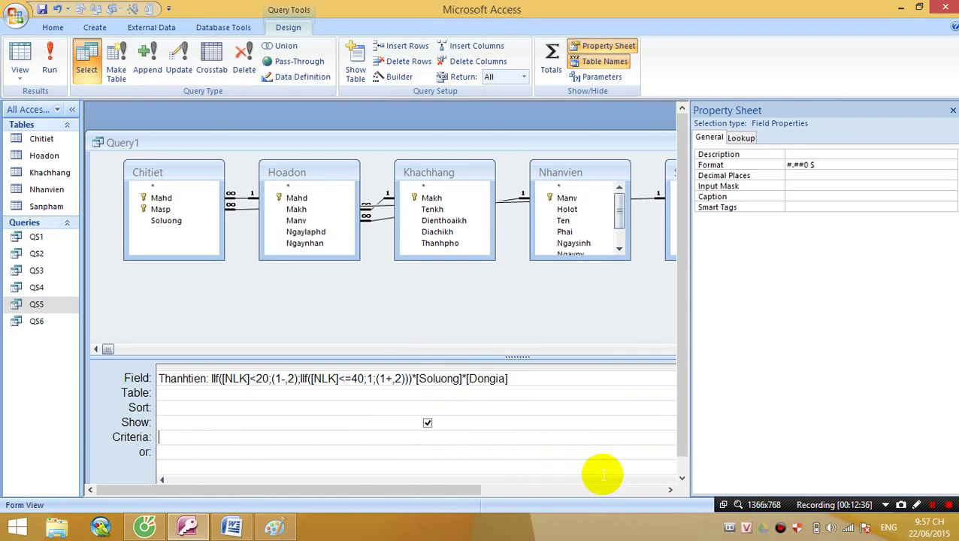
{"action": "double_click", "coordinate": [584, 142]}
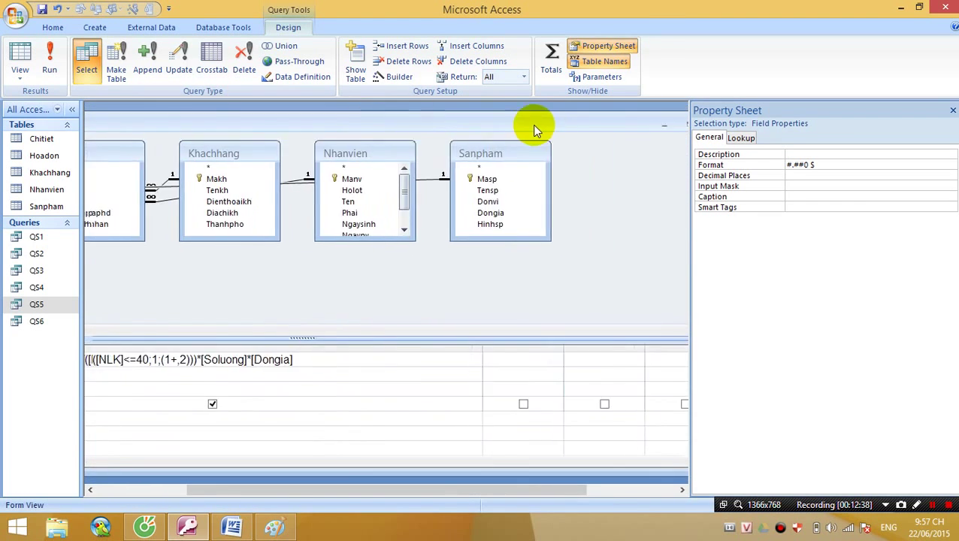
{"action": "left_click", "coordinate": [134, 459]}
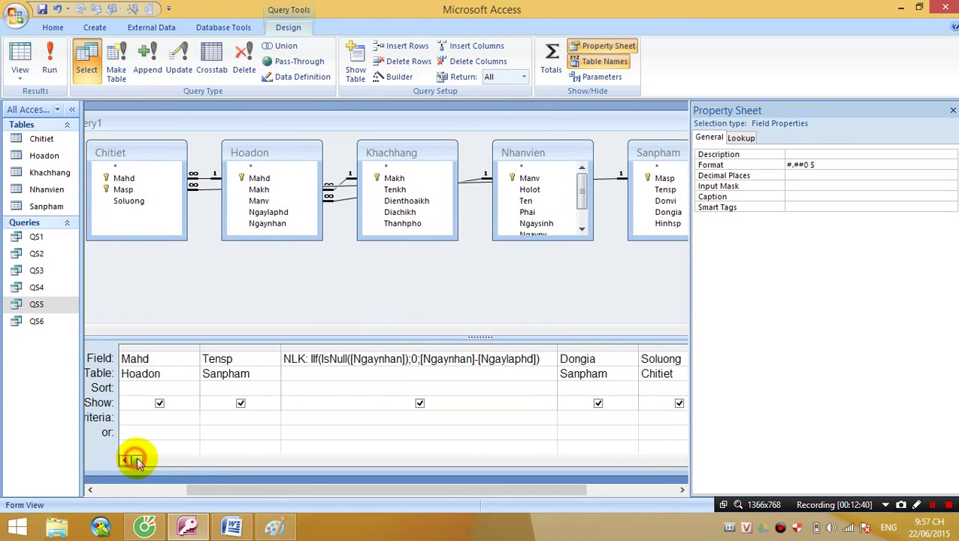
{"action": "left_click", "coordinate": [586, 358]}
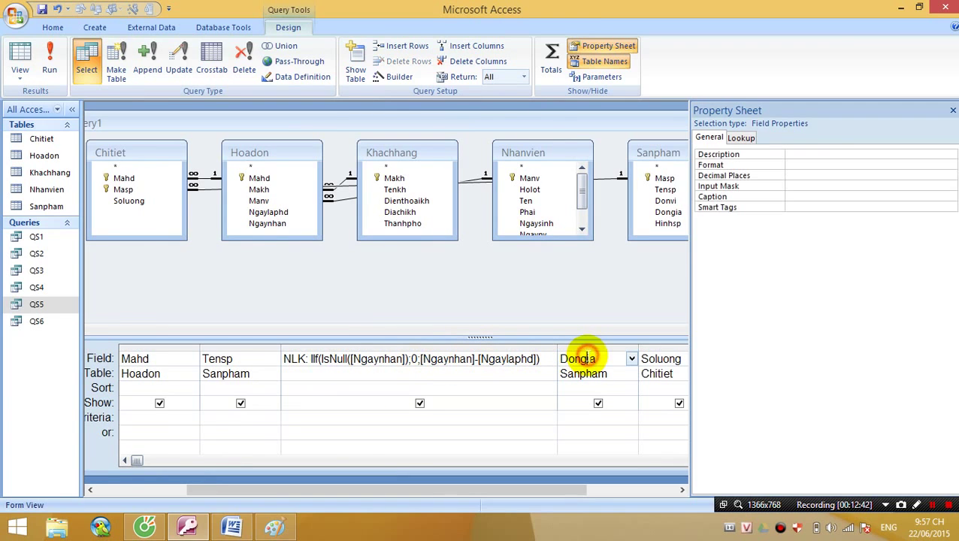
{"action": "left_click", "coordinate": [592, 346]}
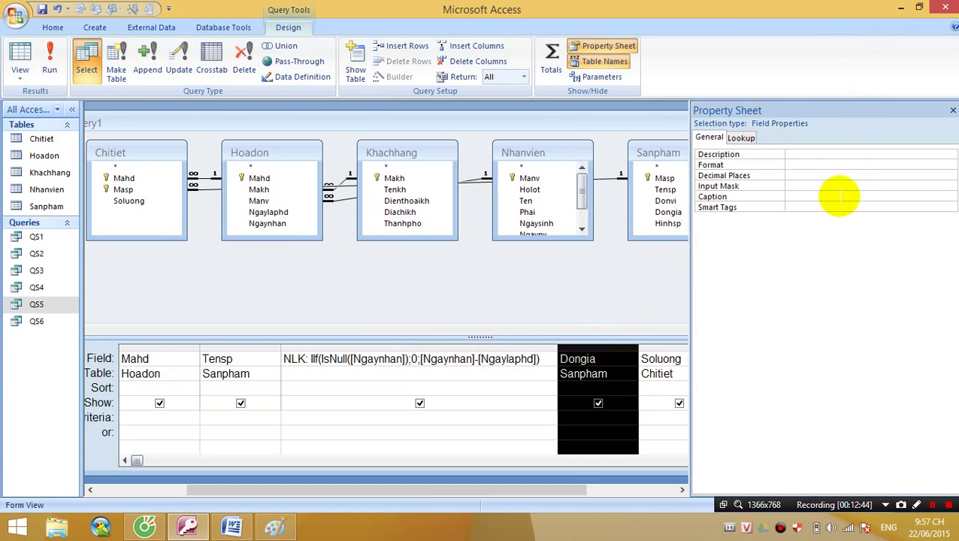
{"action": "left_click", "coordinate": [828, 167]}
{"action": "type", "text": "currency"}
{"action": "key", "text": "Return"}
Step: Display the query results in Datasheet view and save the query as QS7
{"action": "left_click", "coordinate": [19, 52]}
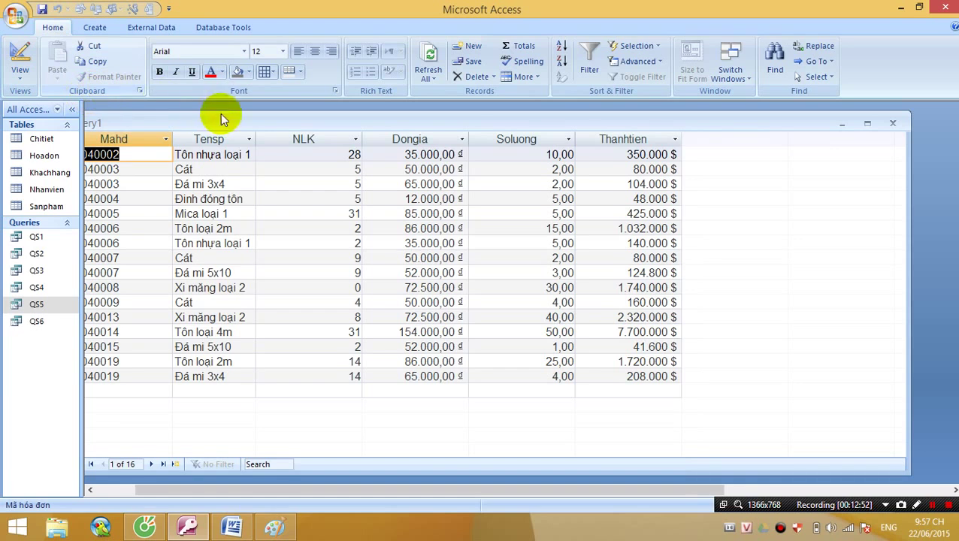
{"action": "key", "text": "ctrl+s"}
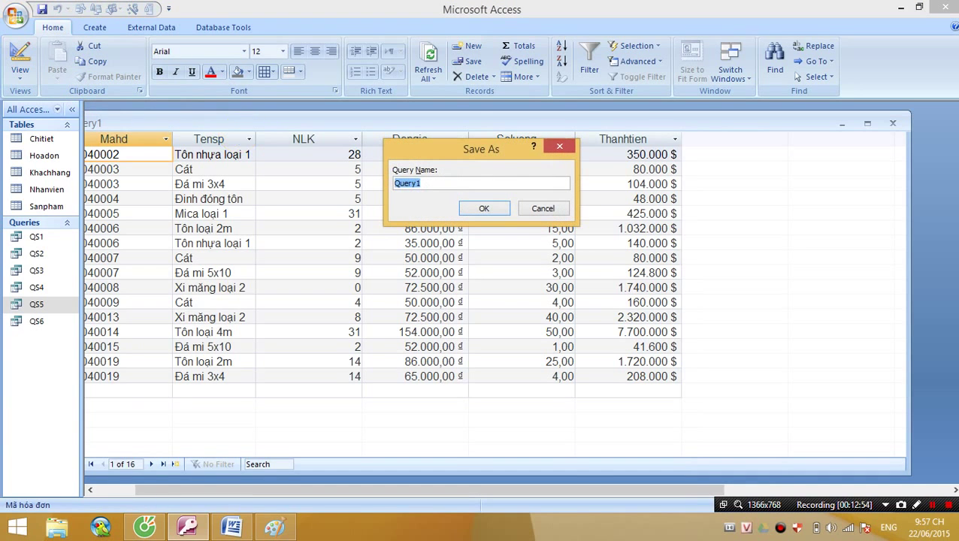
{"action": "key", "text": "Return"}
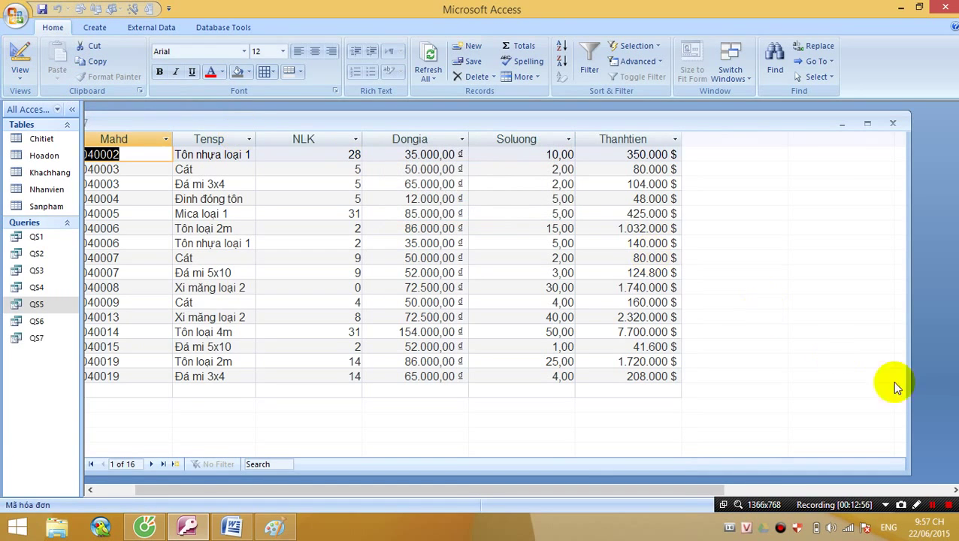